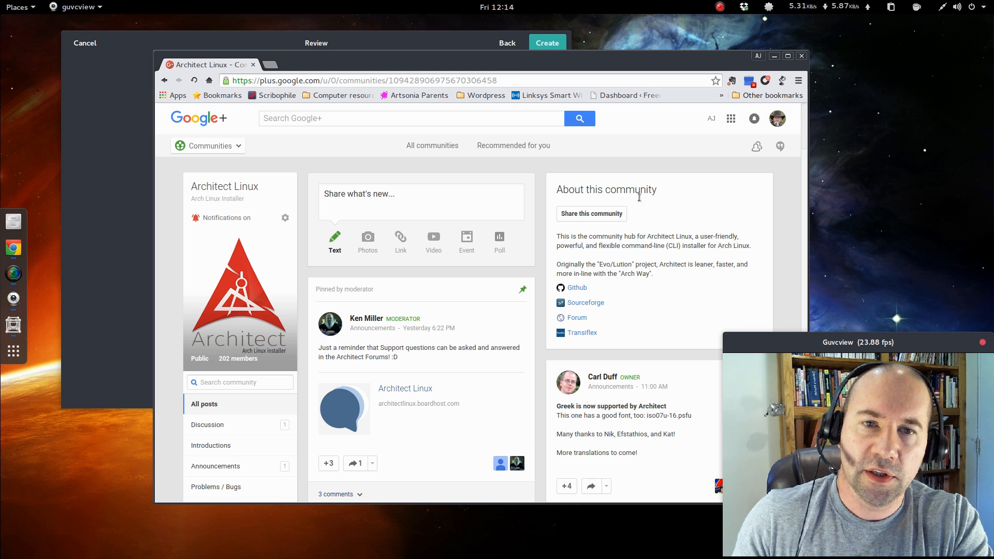
Create the new architect-2015 box with 4.1 GiB memory and a 21.5 GB maximum disk.
{"action": "left_click_drag", "start_coordinate": [657, 58], "coordinate": [993, 231]}
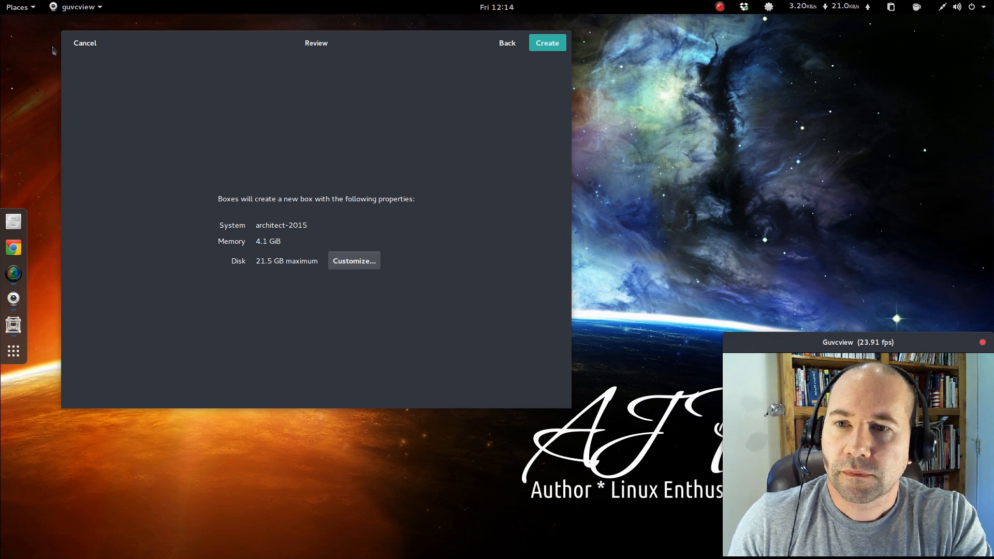
{"action": "mouse_move", "coordinate": [0, 0]}
{"action": "left_click", "coordinate": [359, 229]}
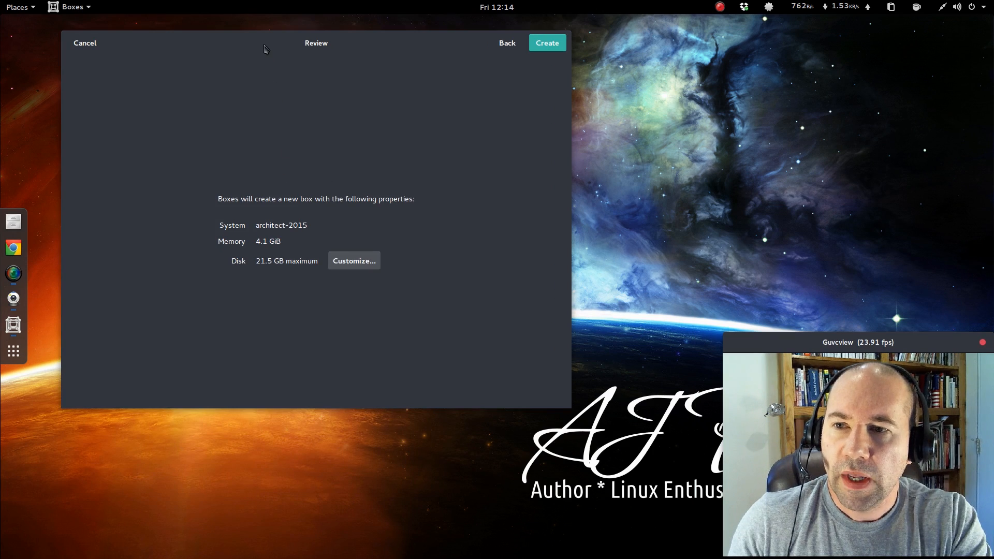
{"action": "left_click_drag", "start_coordinate": [263, 47], "coordinate": [371, 6]}
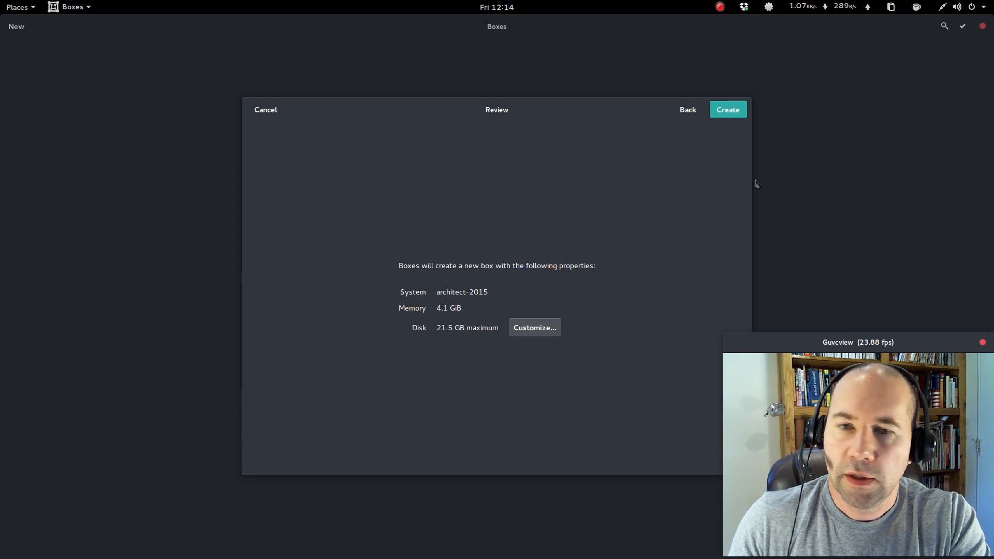
{"action": "left_click", "coordinate": [724, 113]}
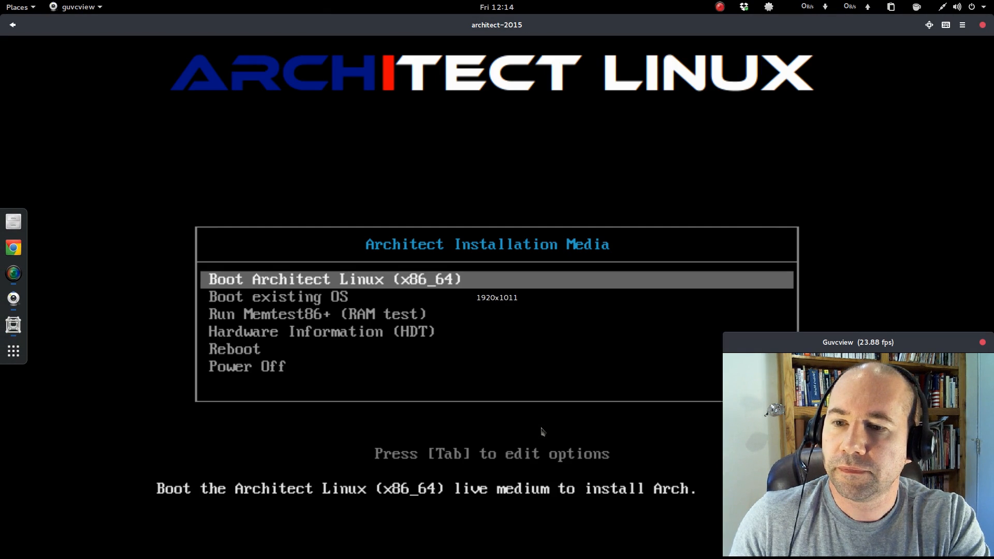
Boot the virtual machine into Boot Architect Linux (x86_64) from the installation media menu.
{"action": "left_click", "coordinate": [342, 284]}
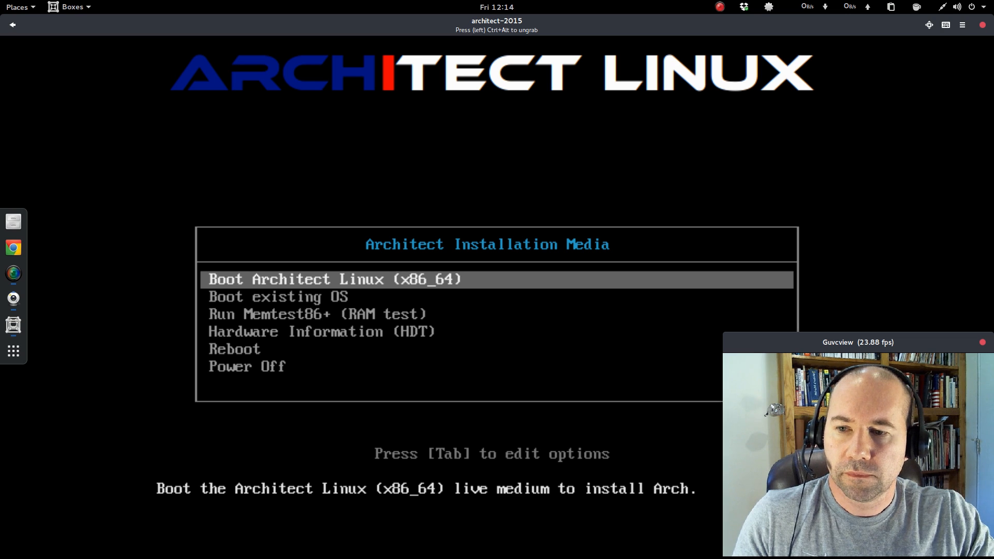
{"action": "key", "text": "Return"}
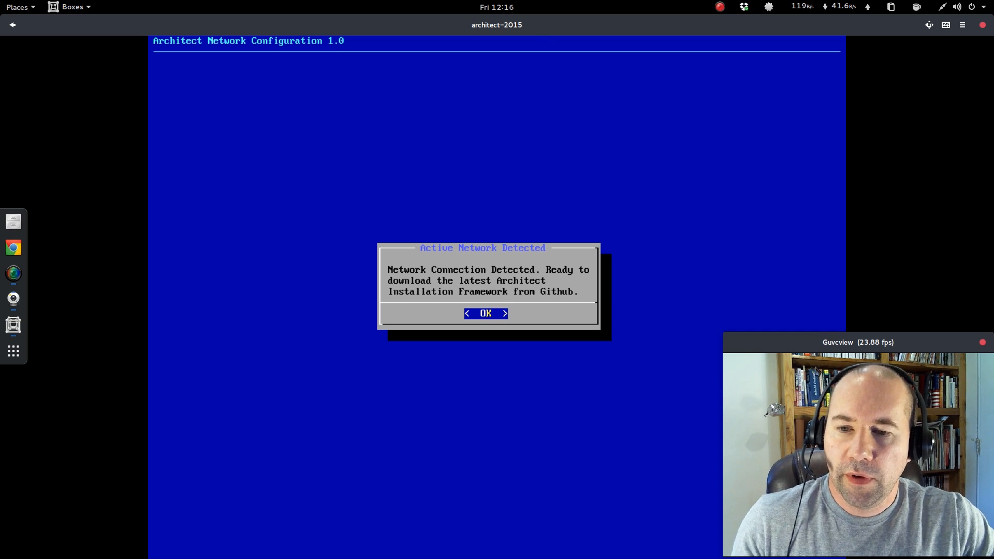
Start the installer in English, acknowledging the network detection and welcome notices.
{"action": "key", "text": "Return"}
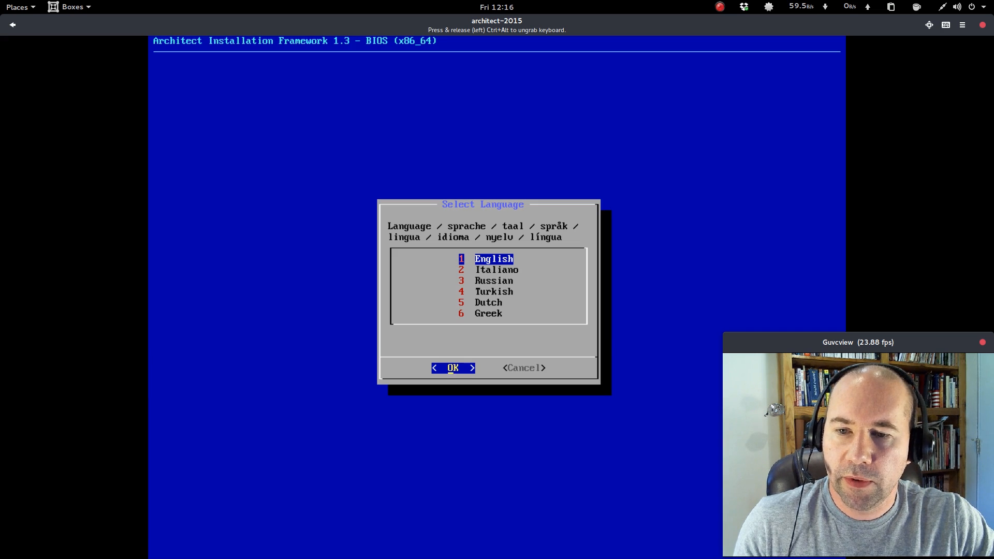
{"action": "key", "text": "Return"}
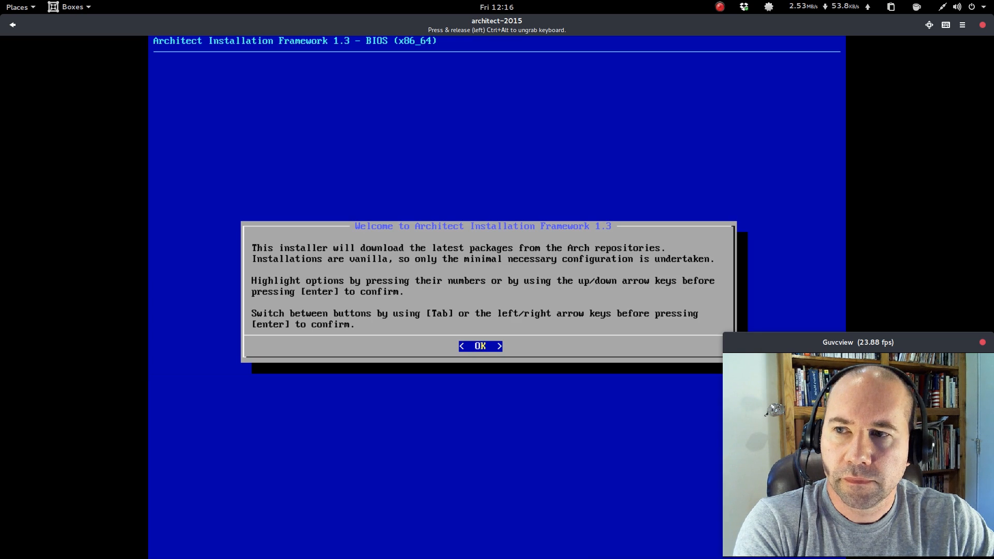
{"action": "key", "text": "Return"}
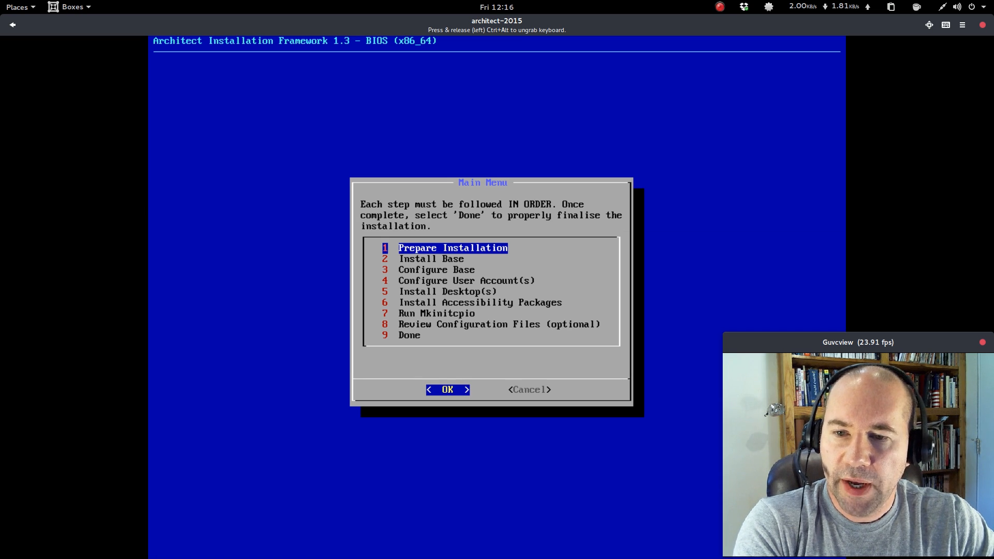
Open Prepare Installation and set the virtual console keymap to us.
{"action": "key", "text": "Return"}
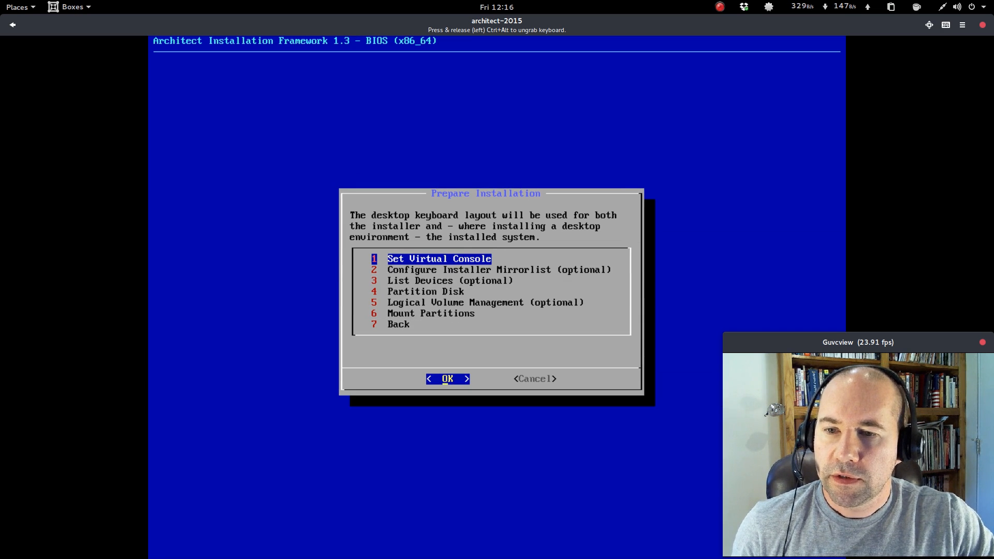
{"action": "key", "text": "Return"}
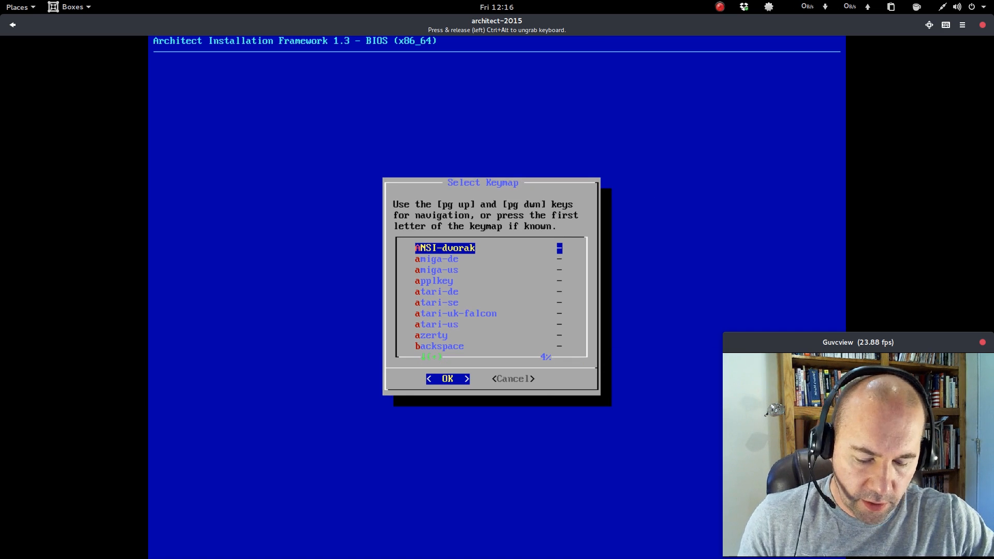
{"action": "key", "text": "u"}
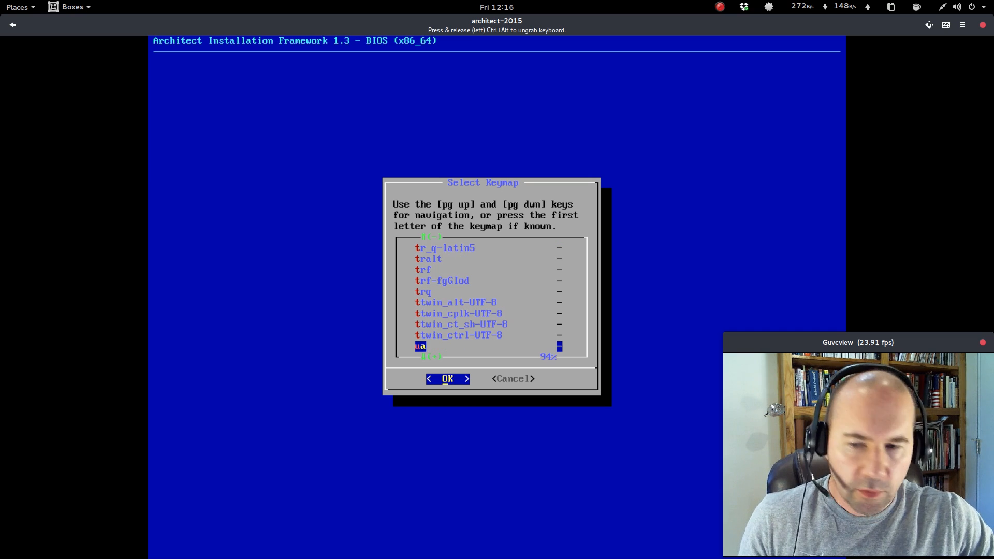
{"action": "key", "text": "Down"}
{"action": "key", "text": "Down"}
{"action": "key", "text": "Down"}
{"action": "key", "text": "Down"}
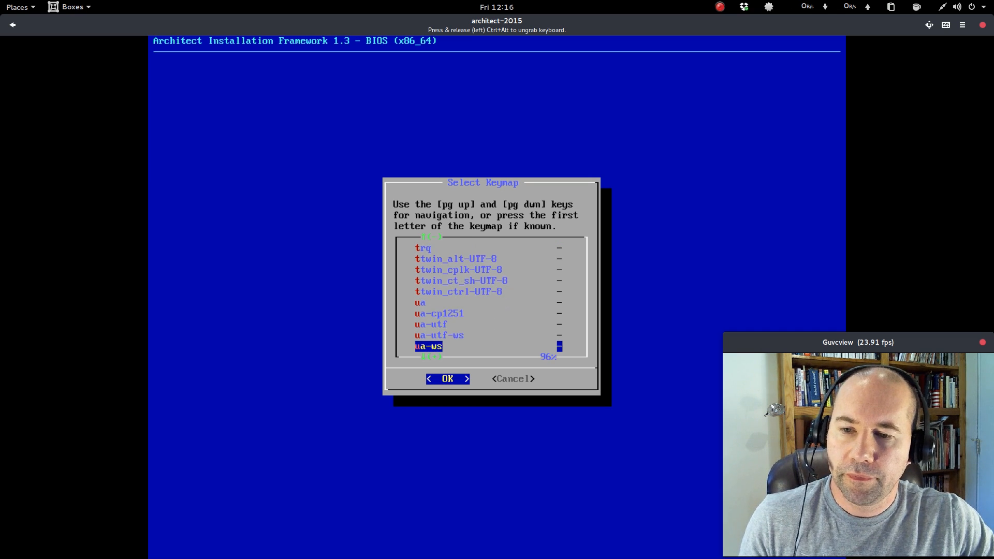
{"action": "key", "text": "Down"}
{"action": "key", "text": "Down"}
{"action": "key", "text": "Down"}
{"action": "key", "text": "Down"}
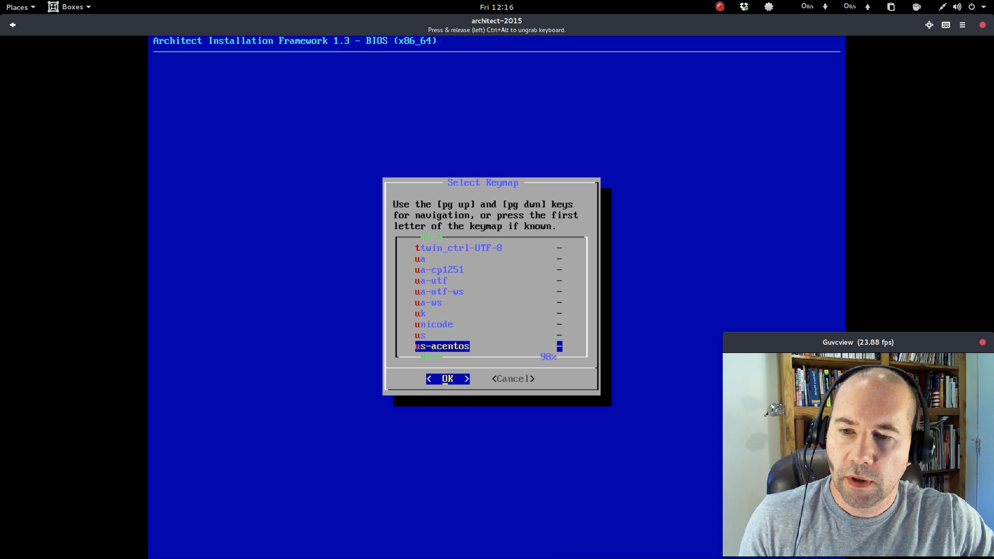
{"action": "key", "text": "Up"}
{"action": "key", "text": "Return"}
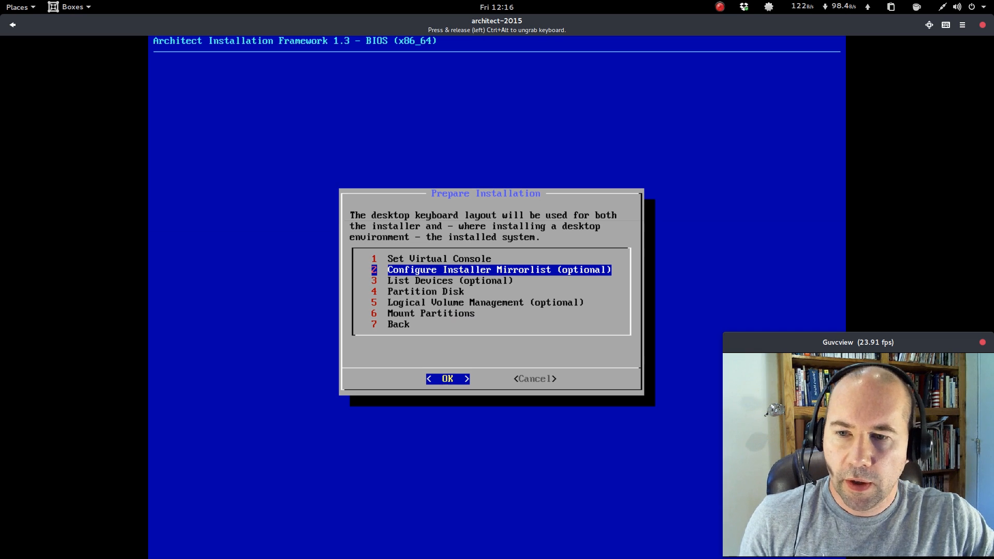
Generate the installer mirrorlist for the United States and accept it for the installer.
{"action": "key", "text": "Return"}
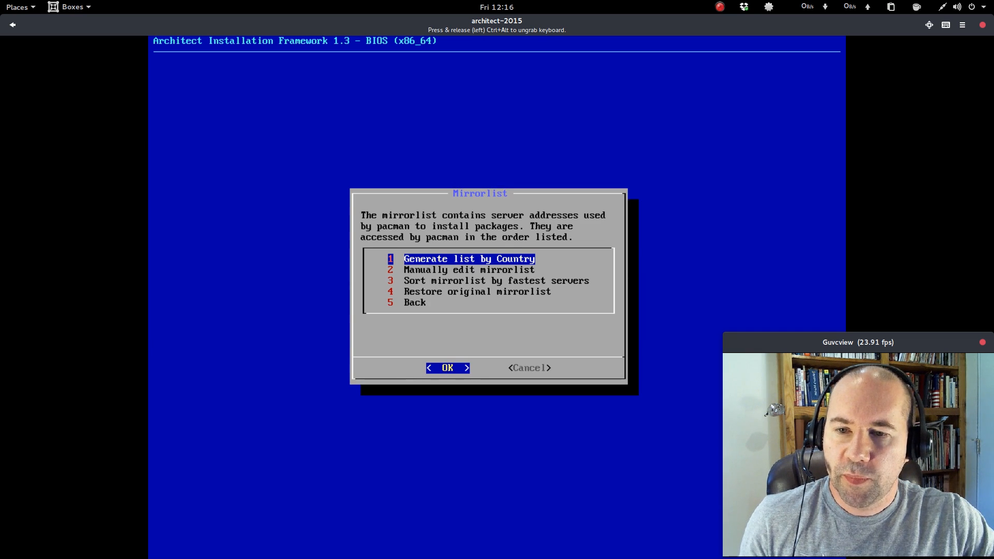
{"action": "key", "text": "Return"}
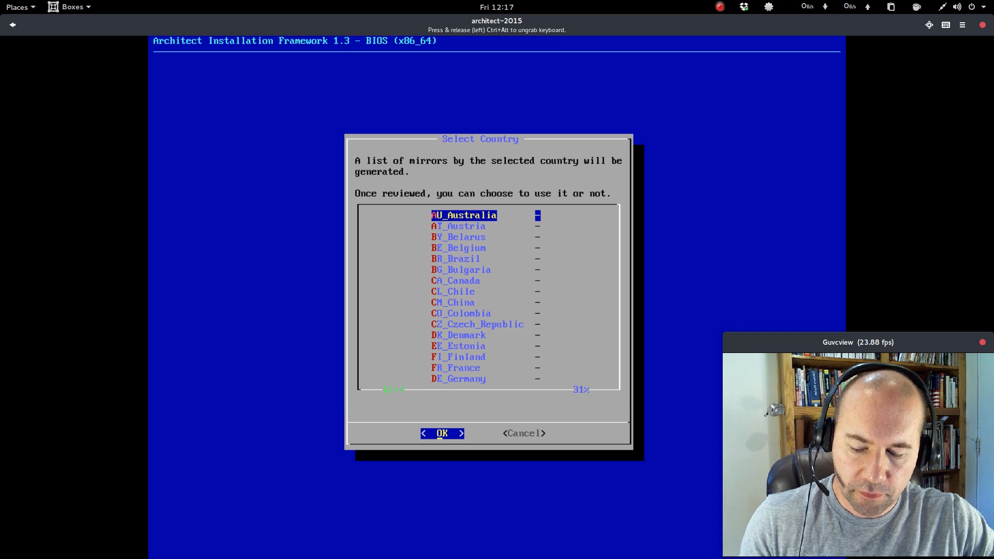
{"action": "key", "text": "u"}
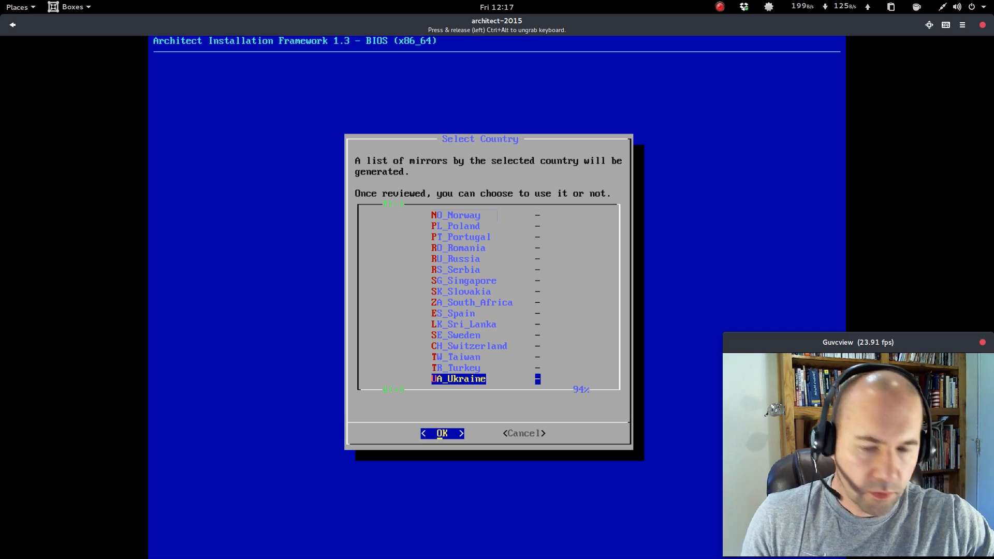
{"action": "key", "text": "Down"}
{"action": "key", "text": "Return"}
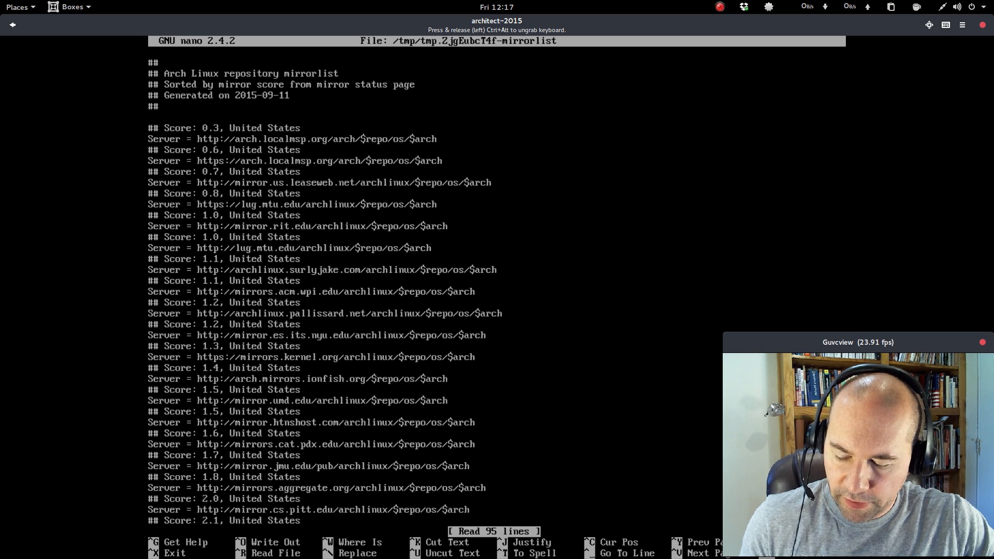
{"action": "key", "text": "ctrl+x"}
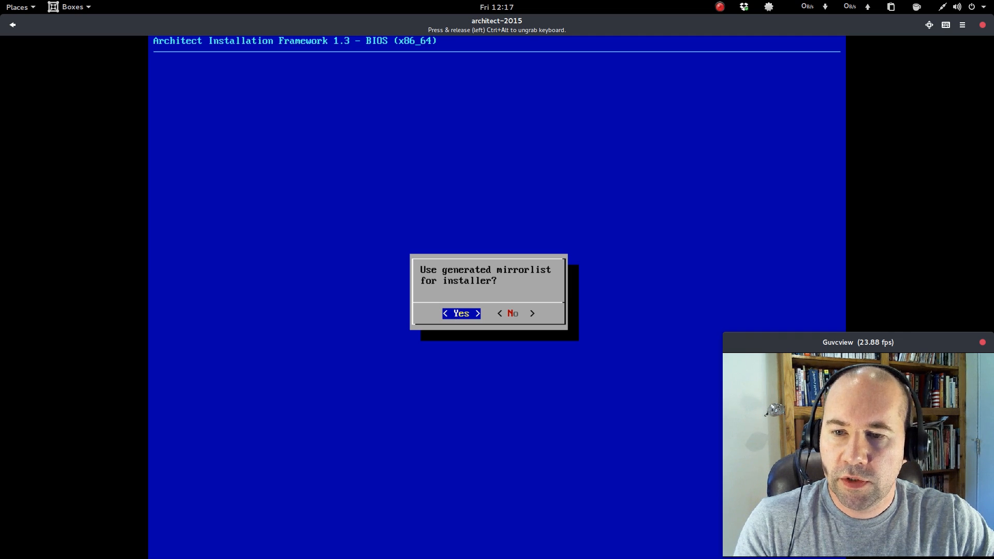
{"action": "key", "text": "Return"}
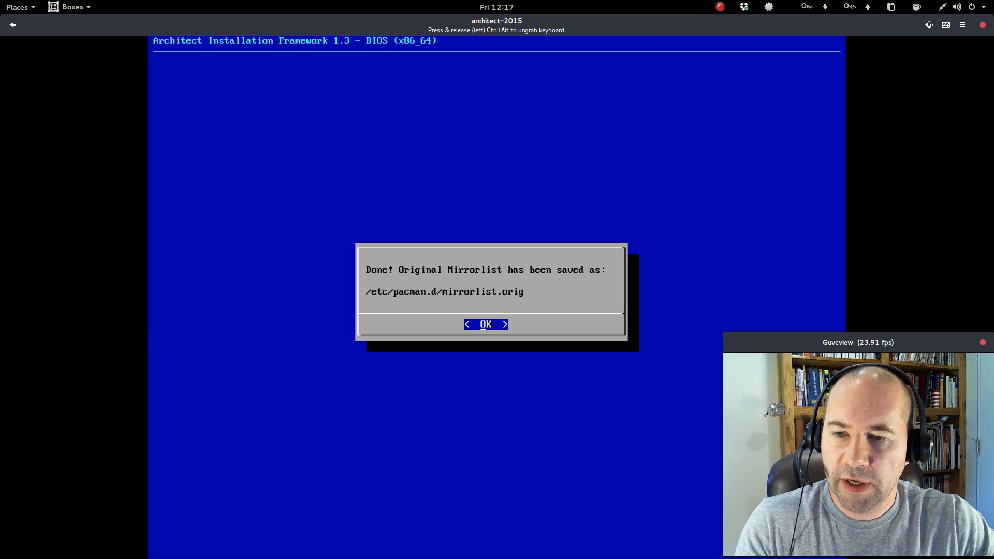
{"action": "key", "text": "Return"}
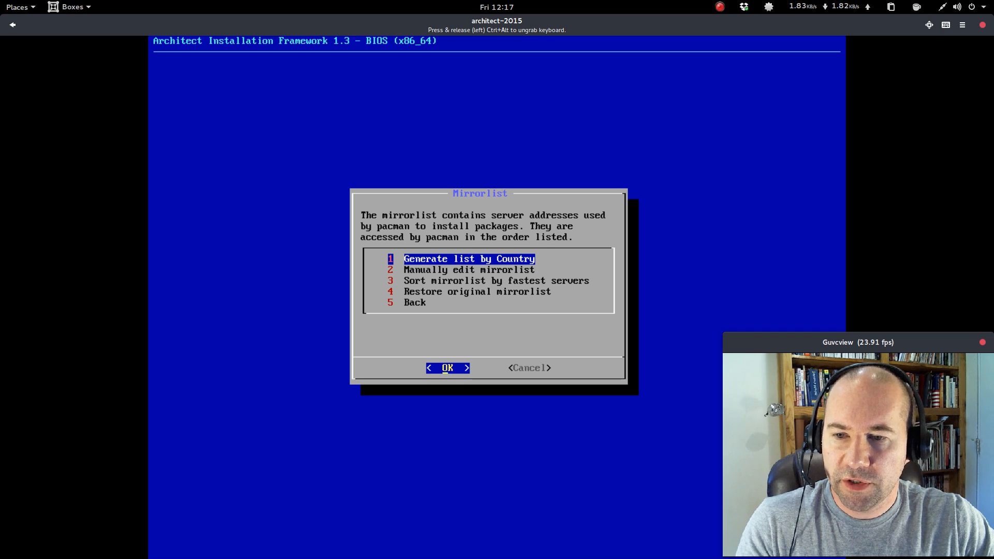
Sort the mirrorlist by fastest servers and close the sorted list.
{"action": "key", "text": "Down"}
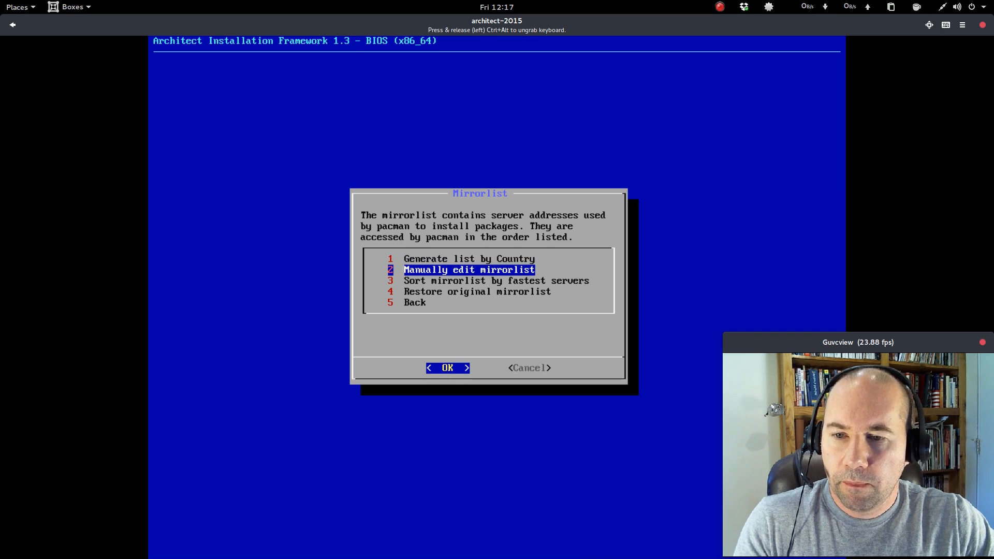
{"action": "key", "text": "Down"}
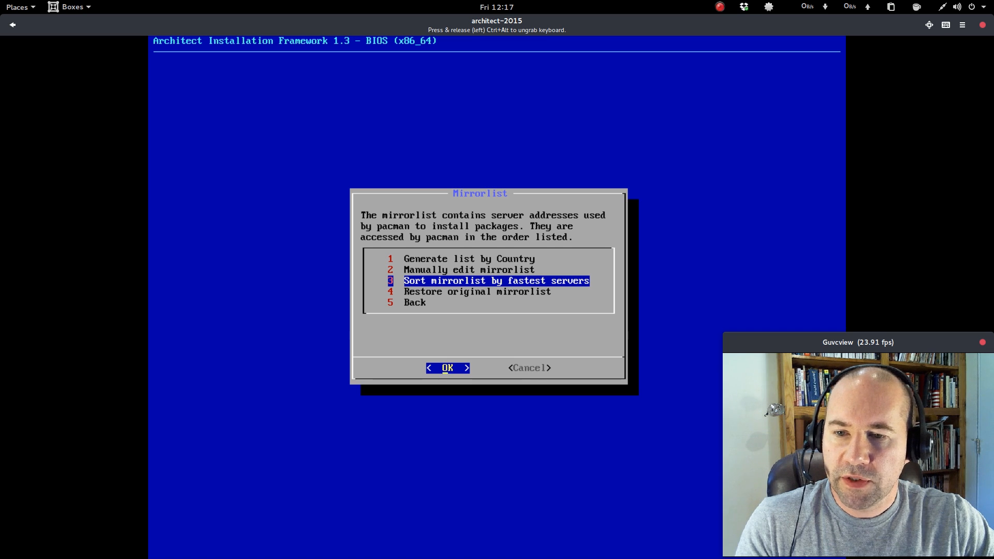
{"action": "key", "text": "Return"}
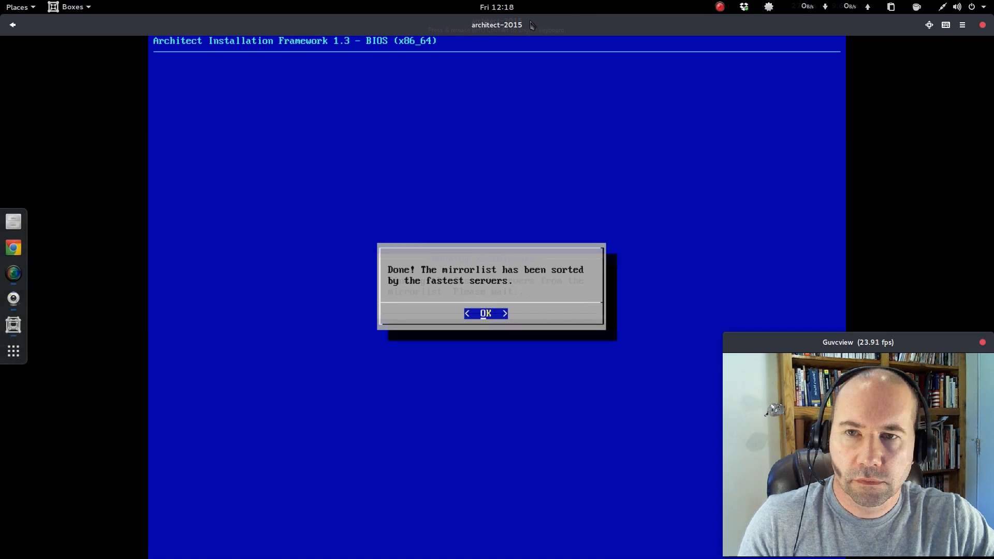
{"action": "key", "text": "Return"}
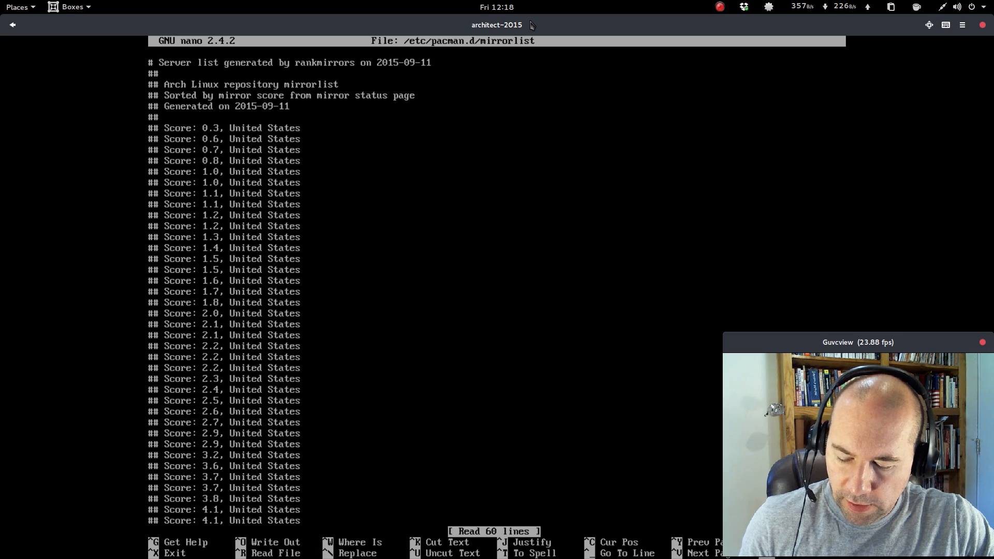
{"action": "key", "text": "ctrl+x"}
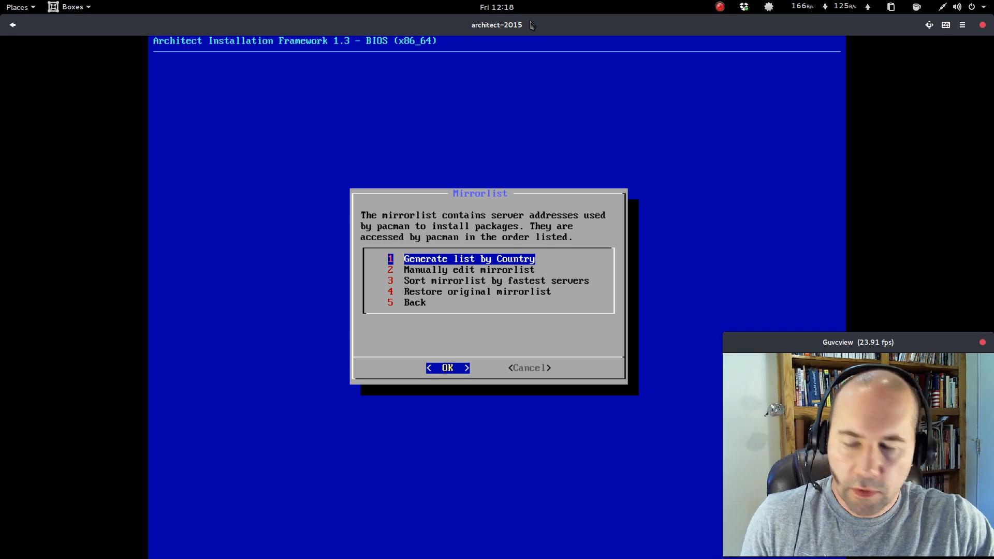
Return to the Prepare Installation menu and list the available storage devices.
{"action": "key", "text": "Down"}
{"action": "key", "text": "Down"}
{"action": "key", "text": "Down"}
{"action": "key", "text": "Down"}
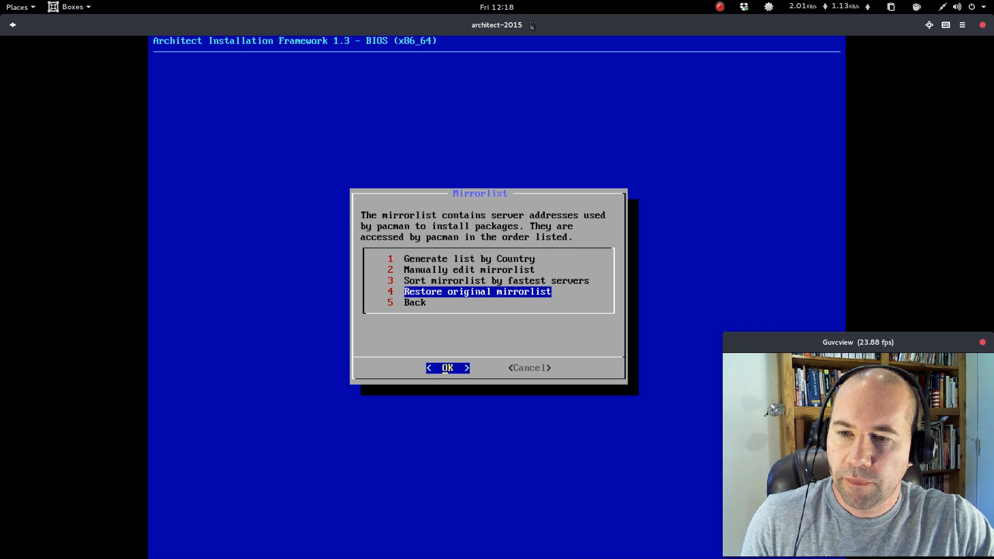
{"action": "key", "text": "Return"}
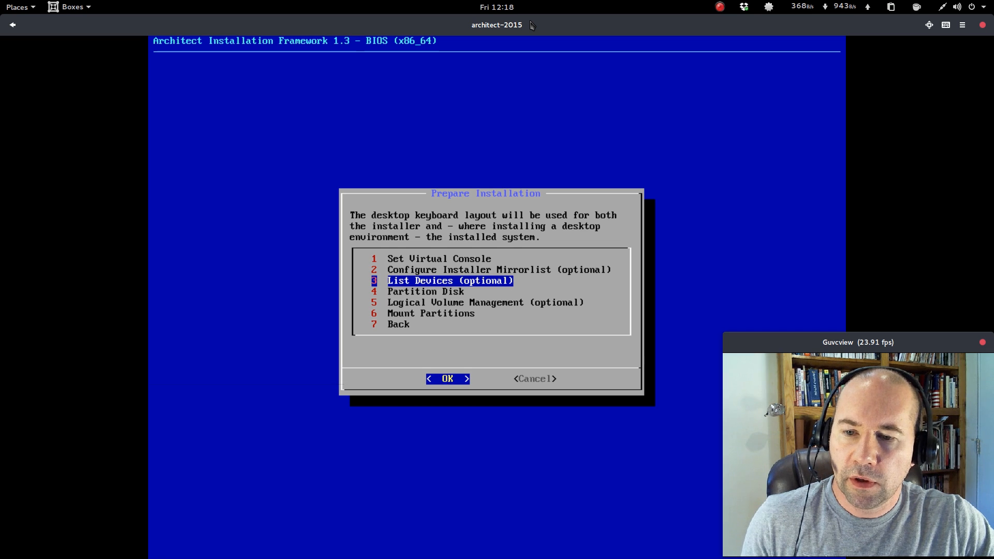
{"action": "key", "text": "Return"}
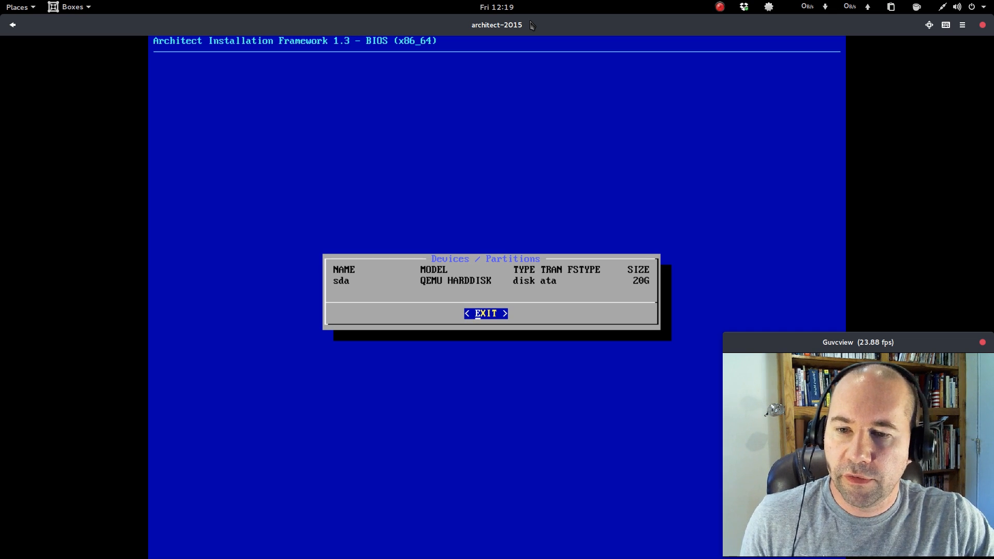
{"action": "key", "text": "Return"}
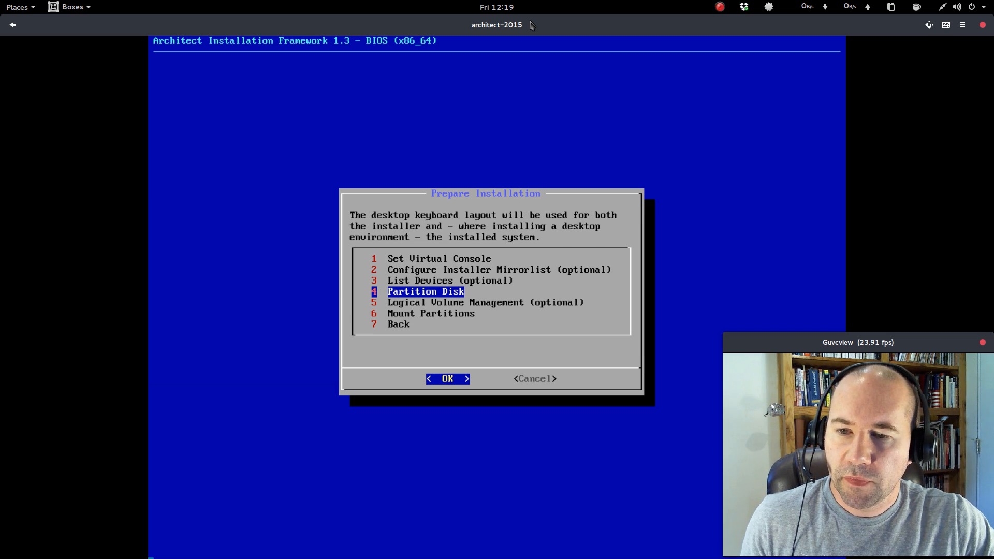
Partition /dev/sda using the Auto Partition (BIOS & UEFI) tool and confirm wiping the disk.
{"action": "key", "text": "Return"}
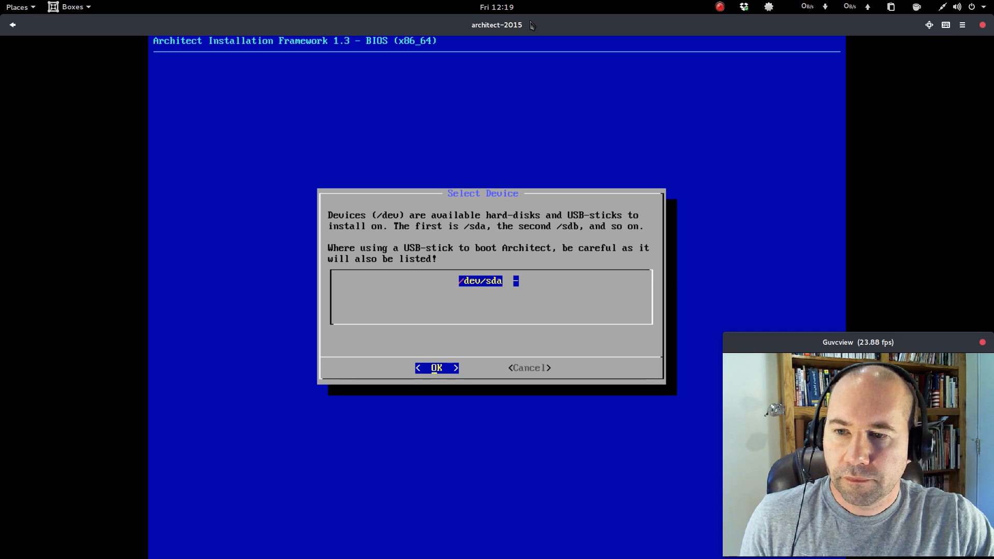
{"action": "key", "text": "Return"}
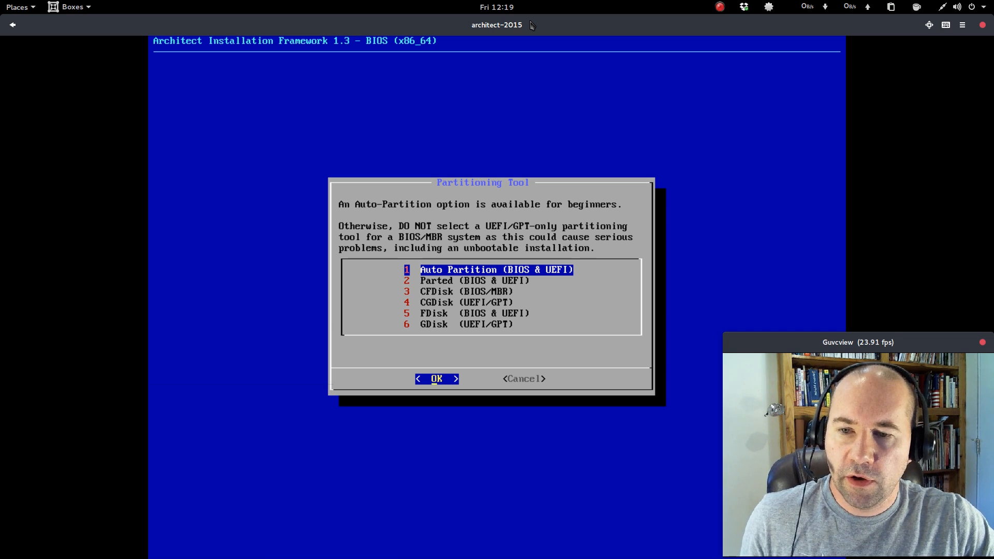
{"action": "key", "text": "Down"}
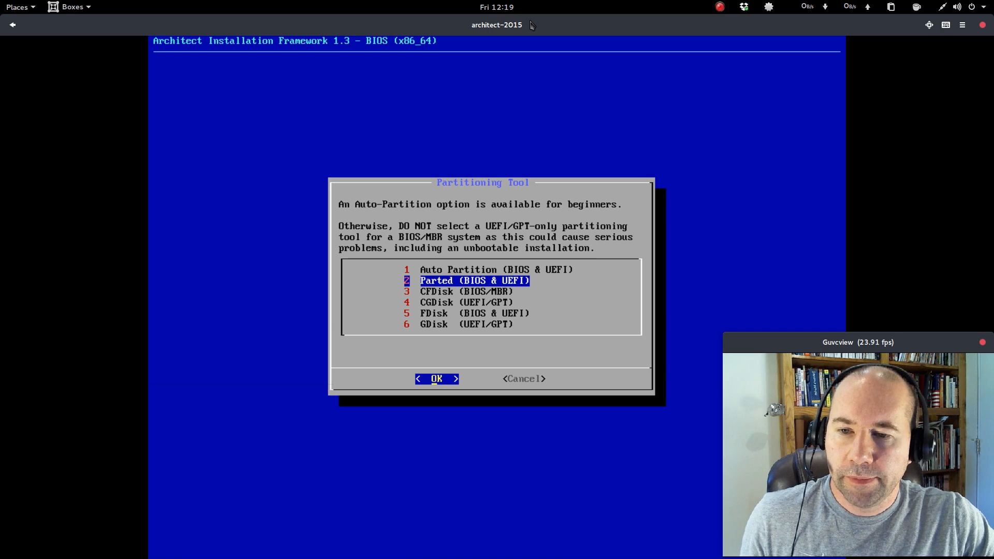
{"action": "key", "text": "Up"}
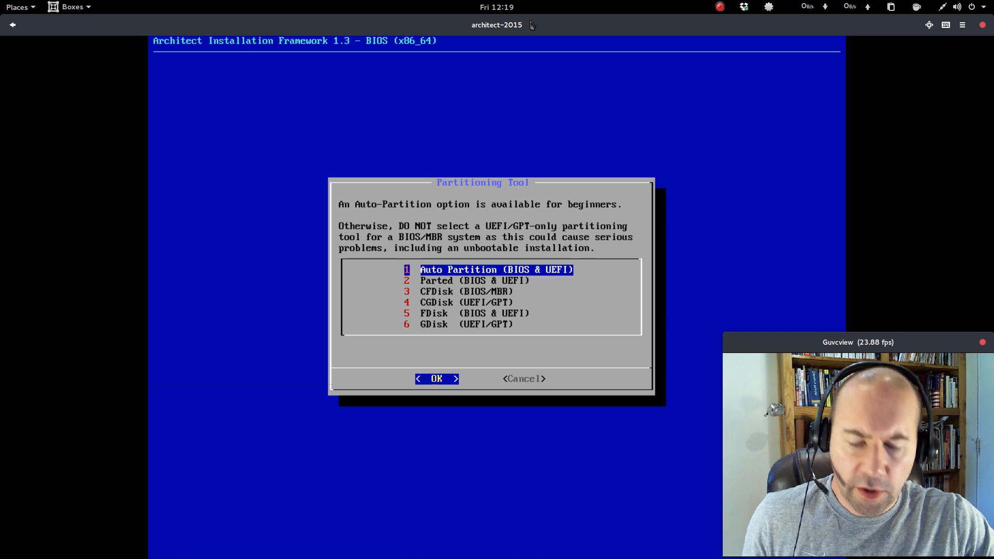
{"action": "key", "text": "Return"}
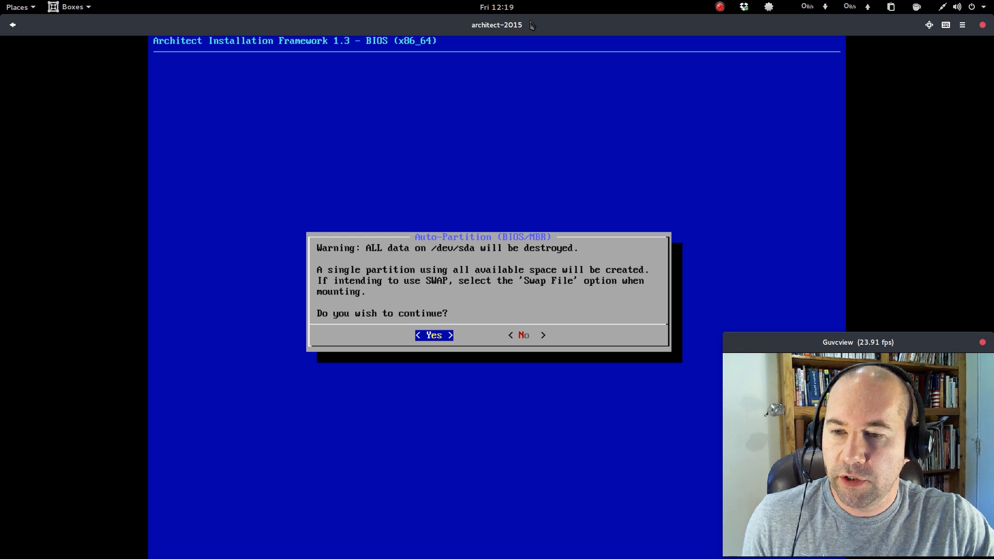
{"action": "key", "text": "Return"}
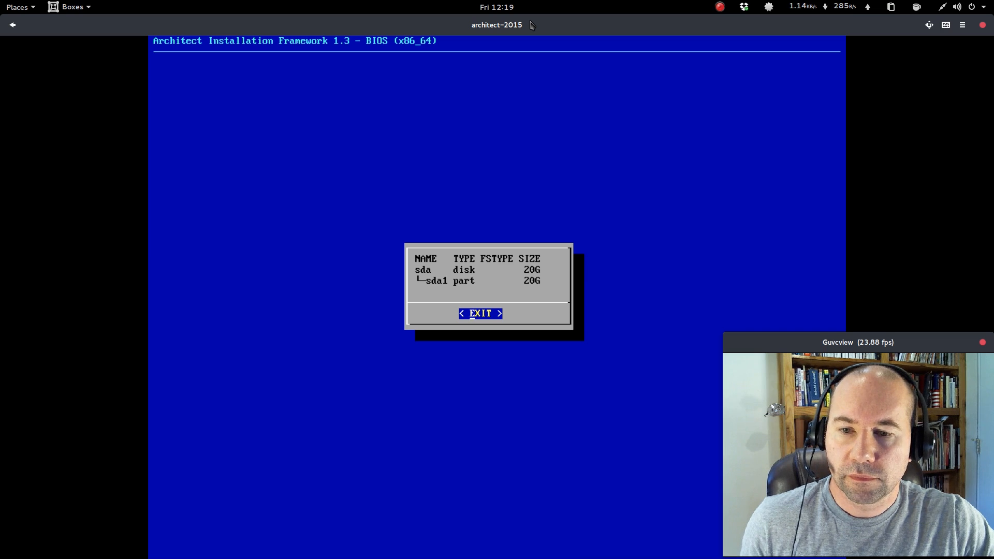
{"action": "key", "text": "Return"}
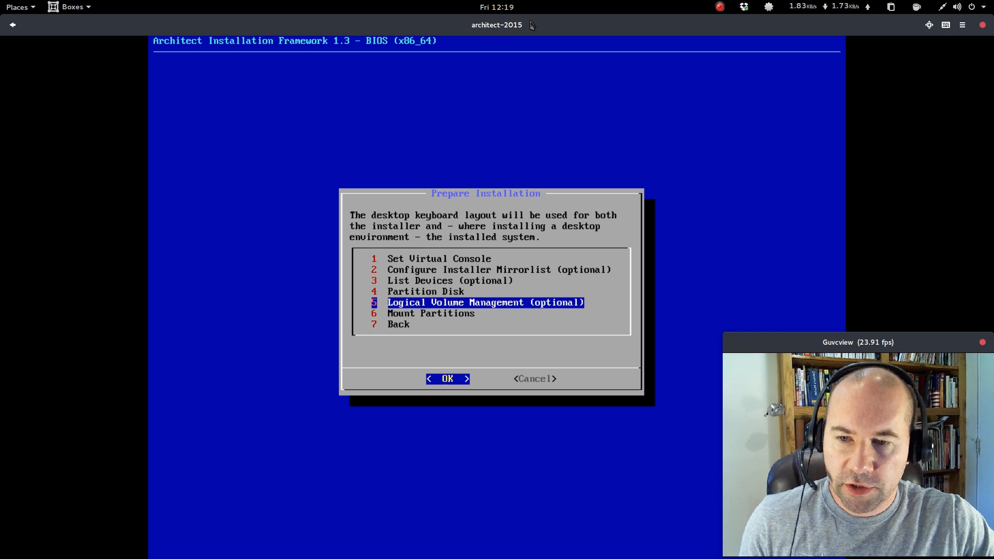
Mount sda1 as the root partition formatted as ext4, with no swap.
{"action": "key", "text": "Down"}
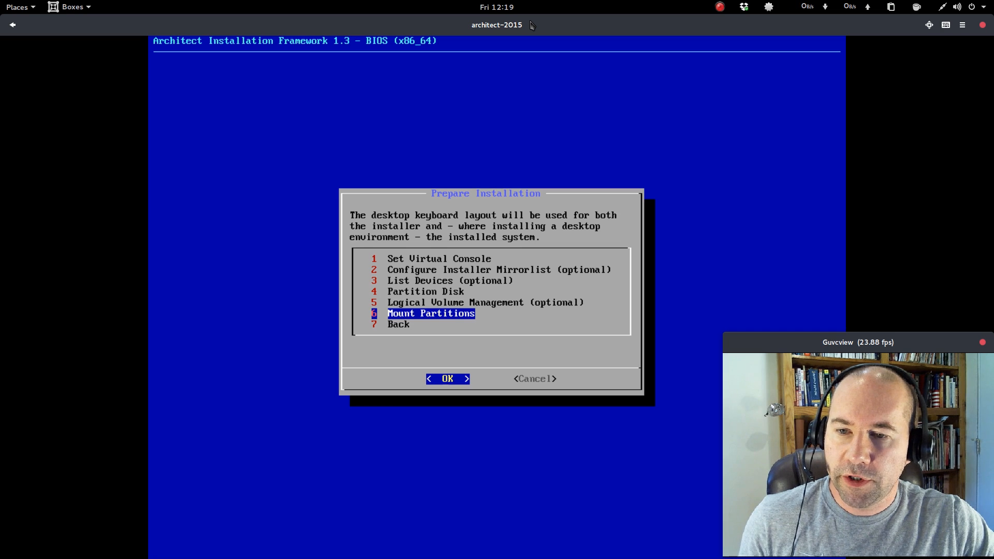
{"action": "key", "text": "Return"}
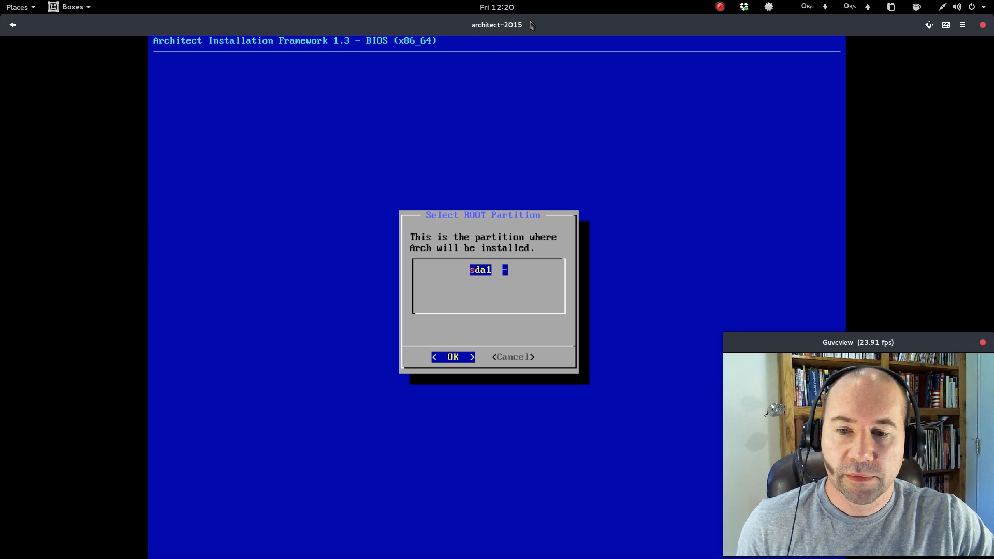
{"action": "key", "text": "Return"}
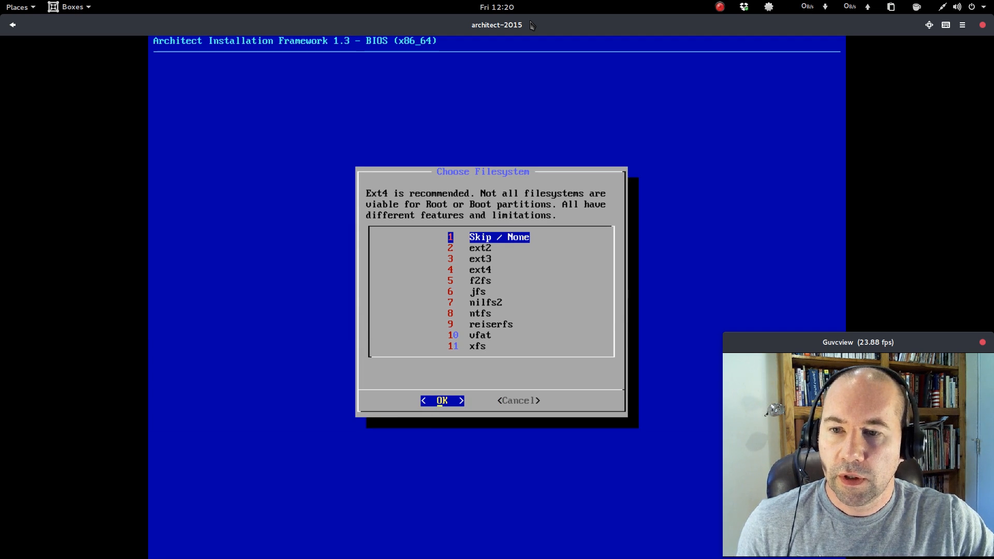
{"action": "key", "text": "3"}
{"action": "key", "text": "Down"}
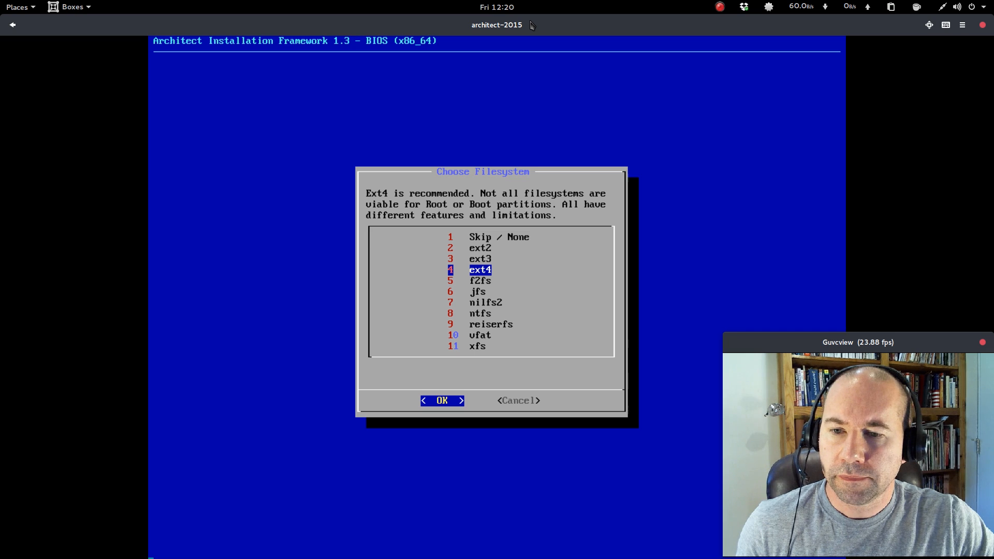
{"action": "key", "text": "Return"}
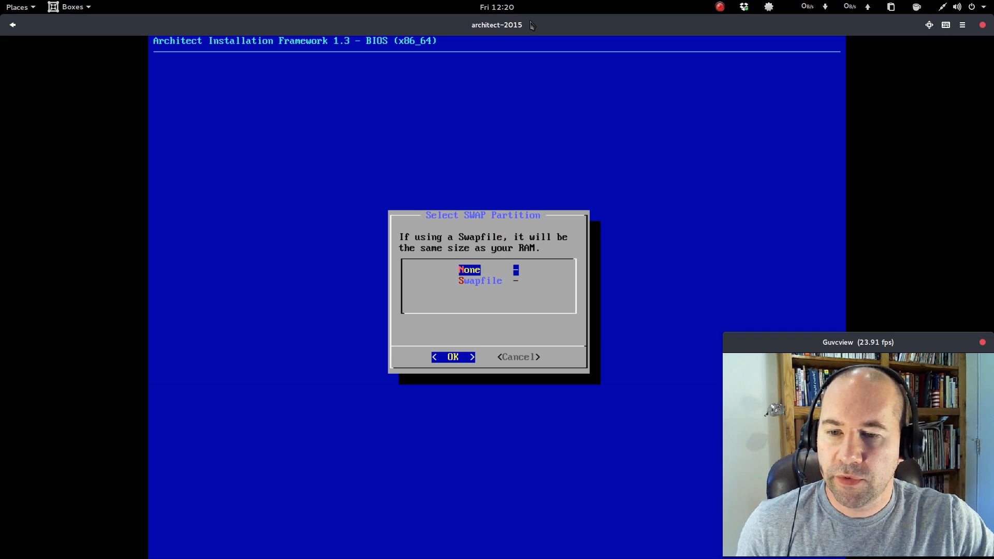
{"action": "key", "text": "Return"}
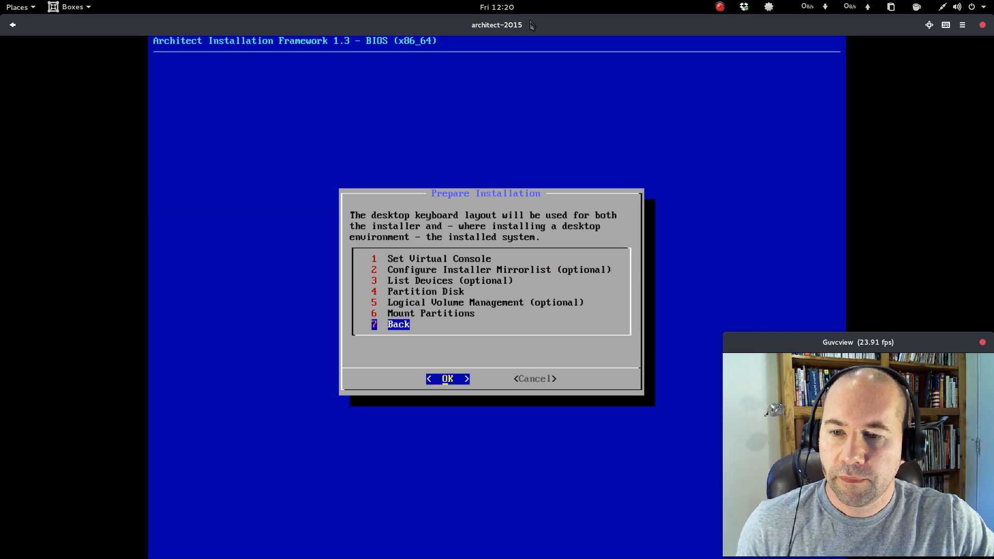
Install the base system with the Latest Kernel & base-devel option.
{"action": "key", "text": "Return"}
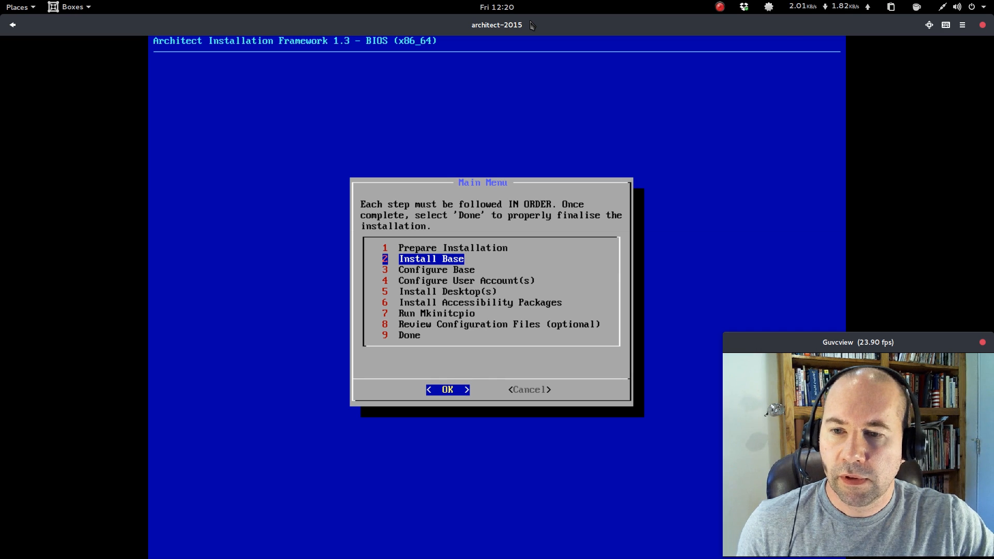
{"action": "key", "text": "Return"}
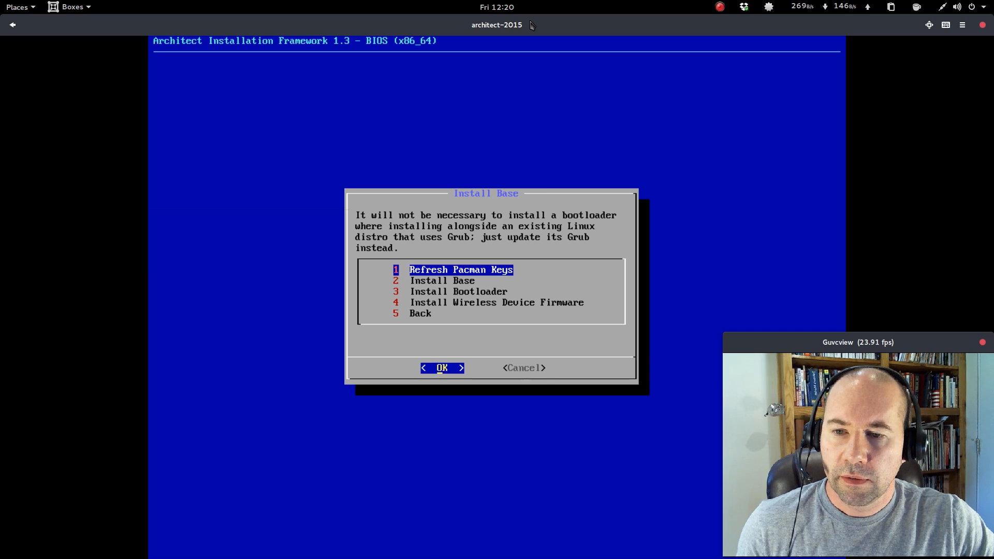
{"action": "key", "text": "Down"}
{"action": "key", "text": "Return"}
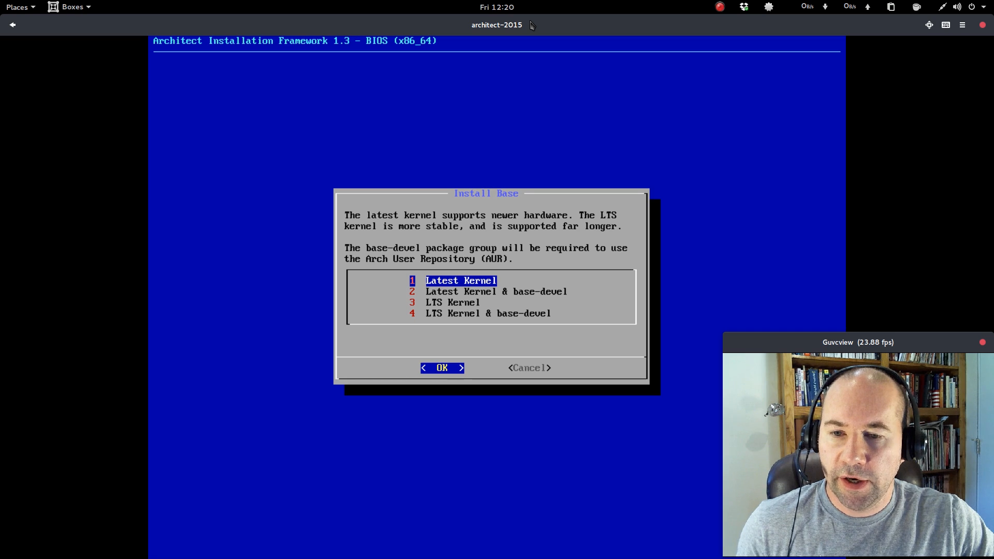
{"action": "key", "text": "Down"}
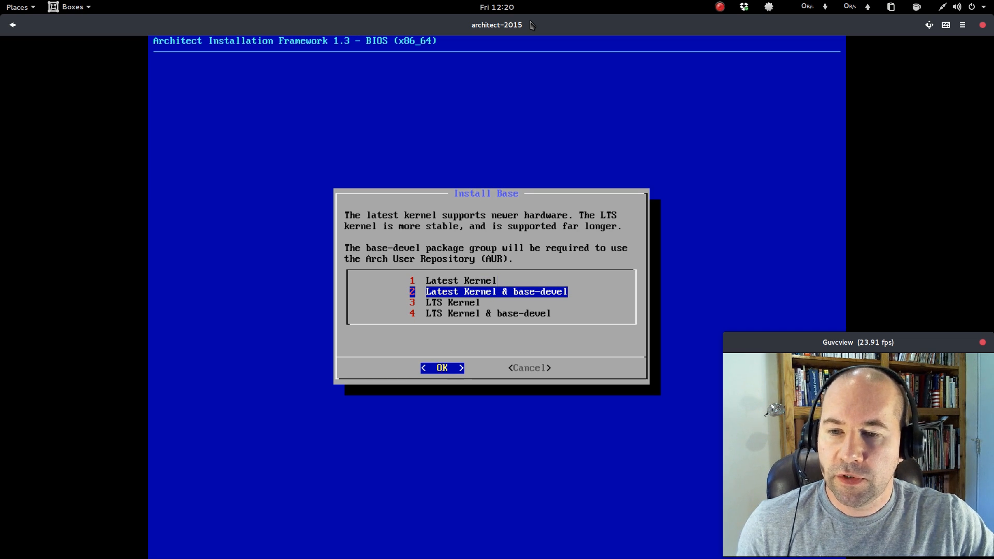
{"action": "key", "text": "Return"}
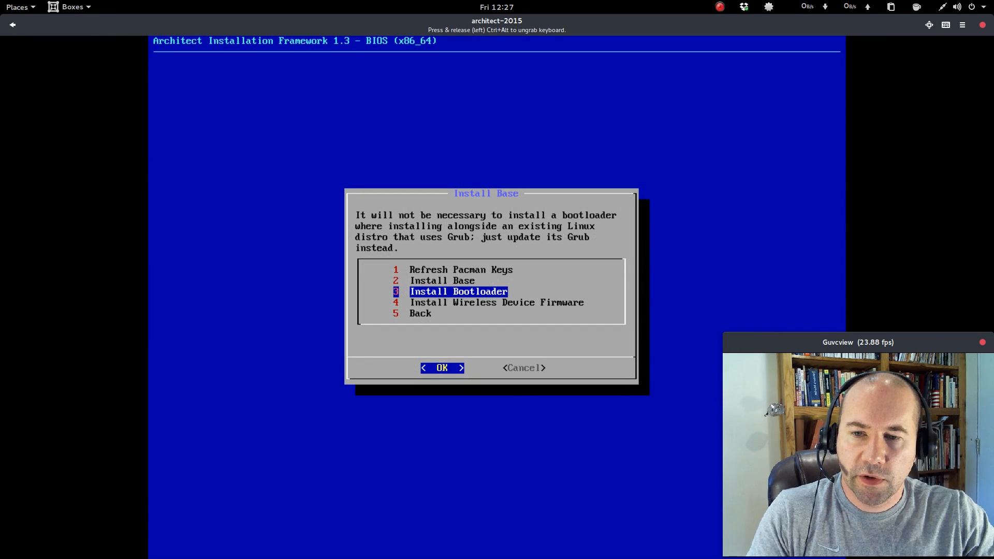
Install the Grub2 bootloader on the same device as root.
{"action": "key", "text": "Return"}
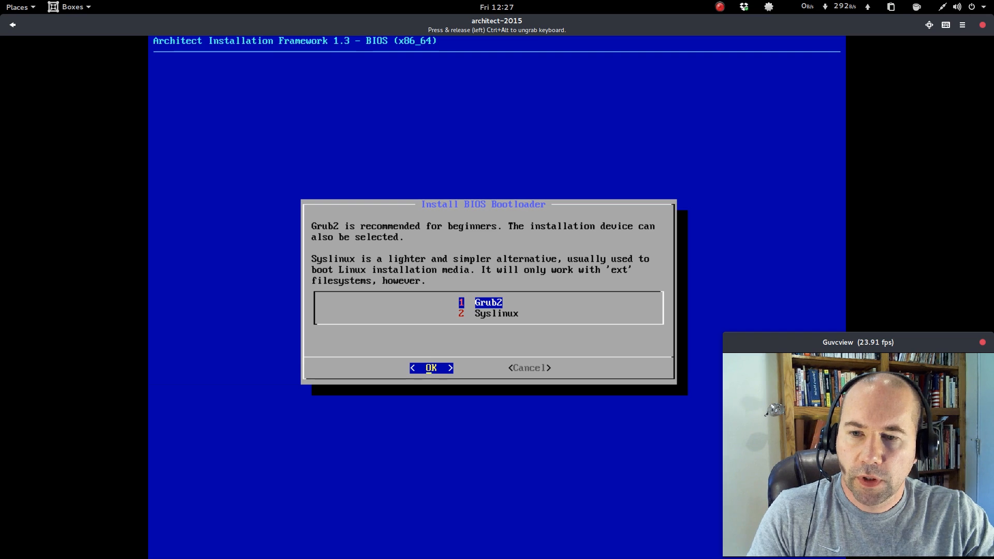
{"action": "key", "text": "Return"}
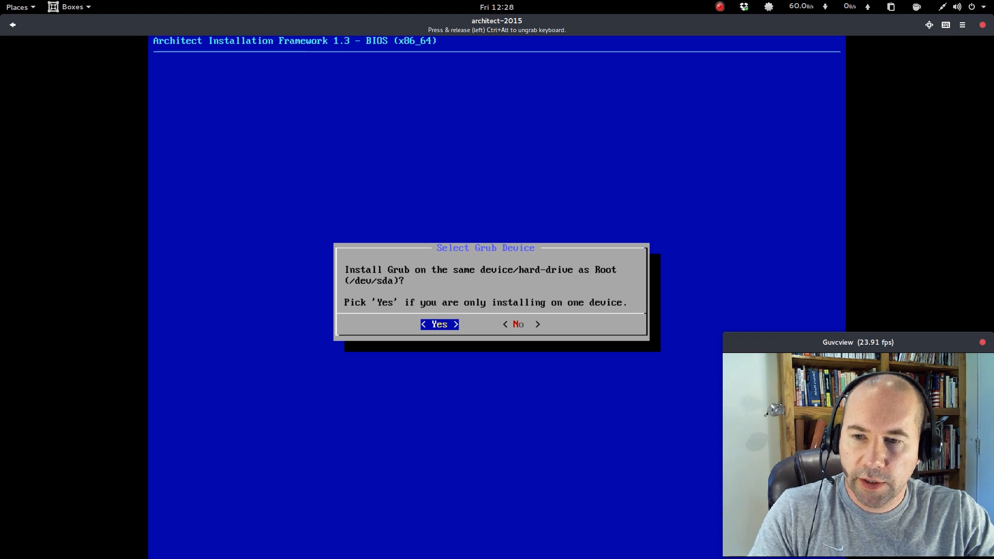
{"action": "key", "text": "Return"}
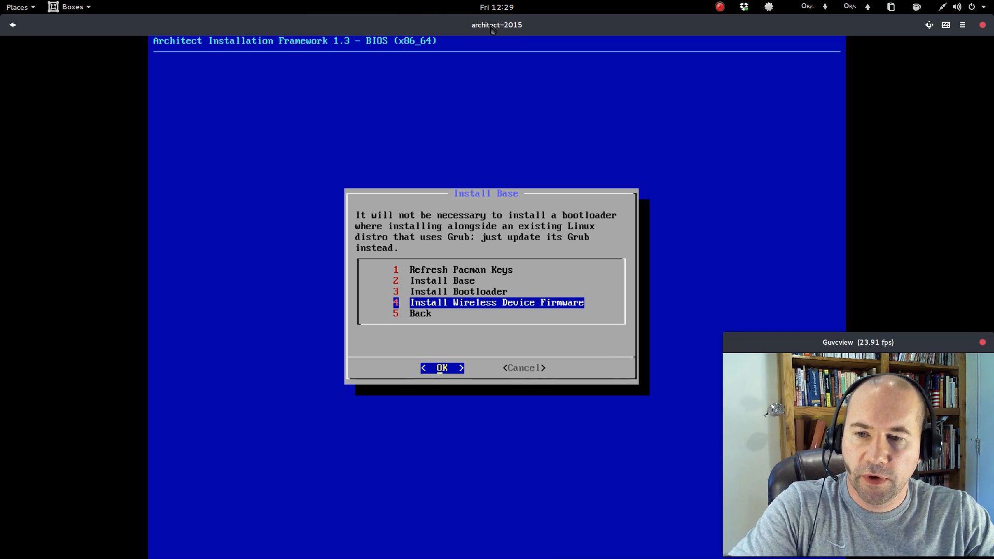
Install all wireless device firmware, then return to the main installer menu.
{"action": "key", "text": "Return"}
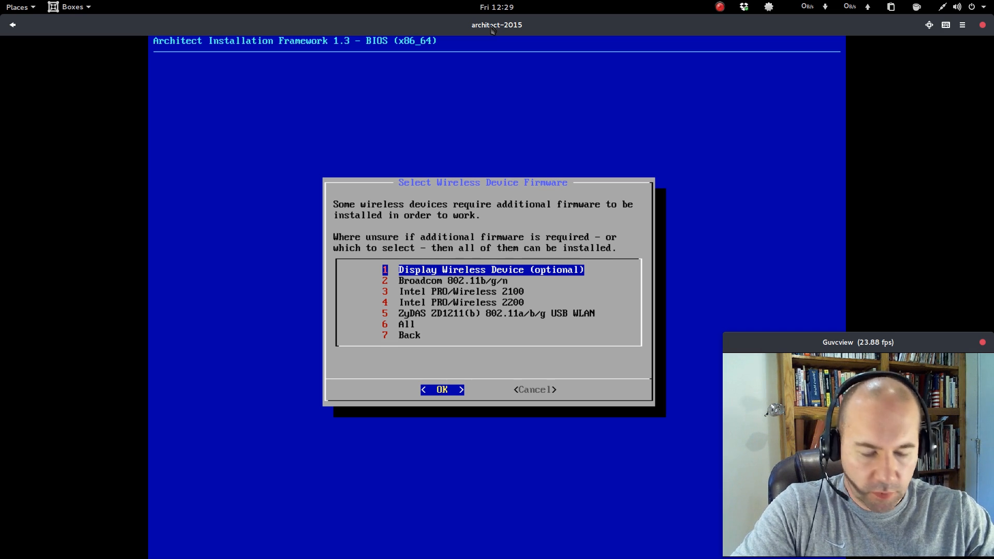
{"action": "key", "text": "Down"}
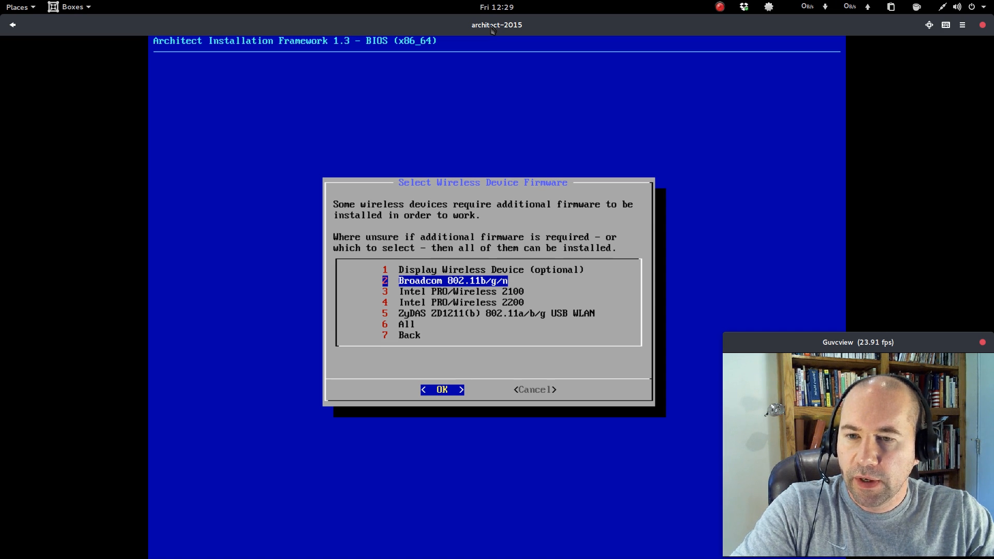
{"action": "key", "text": "Down"}
{"action": "key", "text": "Down"}
{"action": "key", "text": "Down"}
{"action": "key", "text": "Up"}
{"action": "key", "text": "Up"}
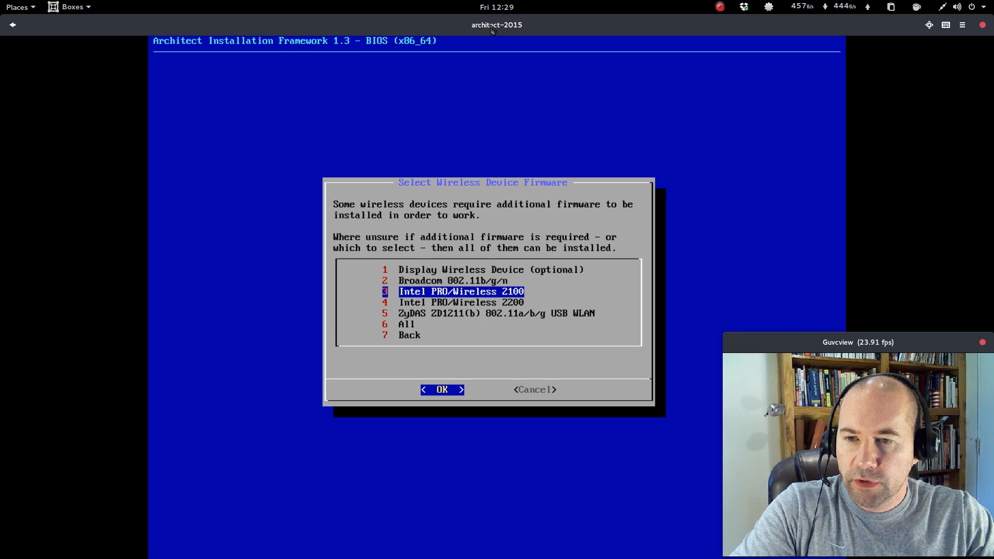
{"action": "key", "text": "Up"}
{"action": "key", "text": "Up"}
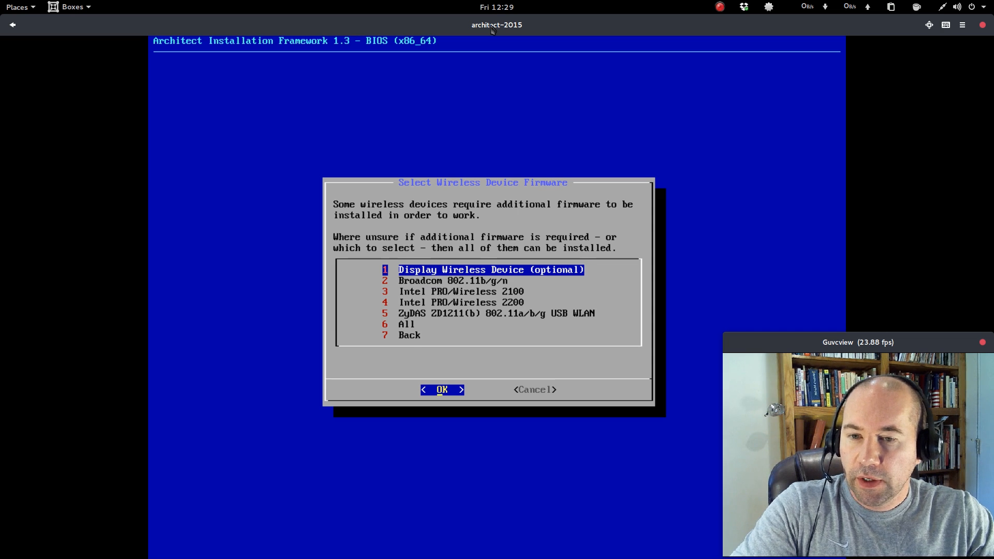
{"action": "key", "text": "Down"}
{"action": "key", "text": "Down"}
{"action": "key", "text": "Down"}
{"action": "key", "text": "Down"}
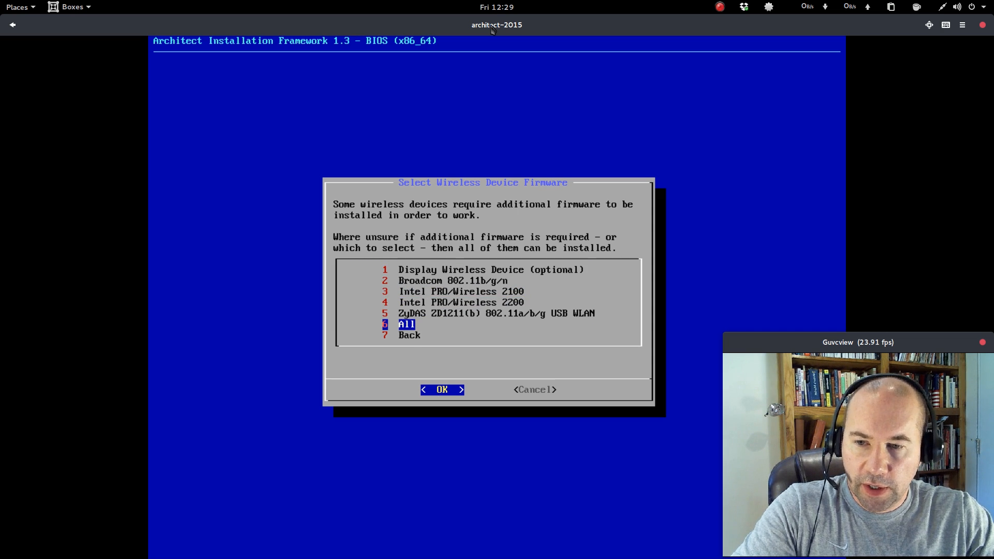
{"action": "key", "text": "Return"}
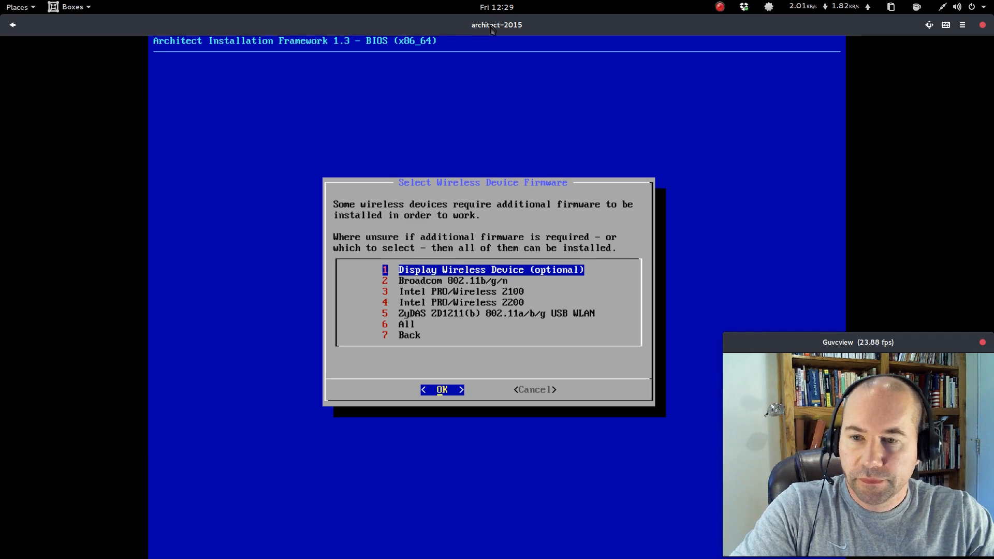
{"action": "key", "text": "Down"}
{"action": "key", "text": "Down"}
{"action": "key", "text": "Down"}
{"action": "key", "text": "Down"}
{"action": "key", "text": "Down"}
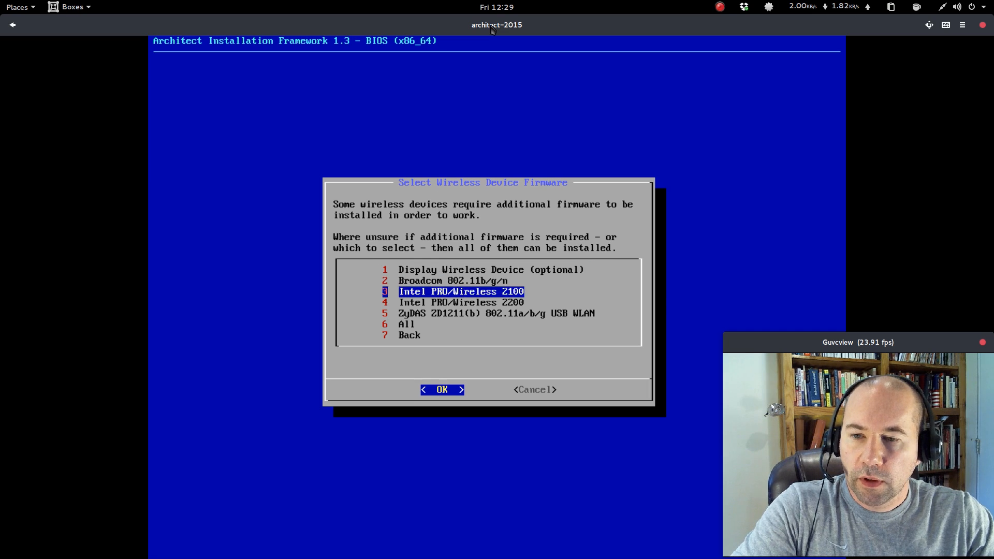
{"action": "key", "text": "Down"}
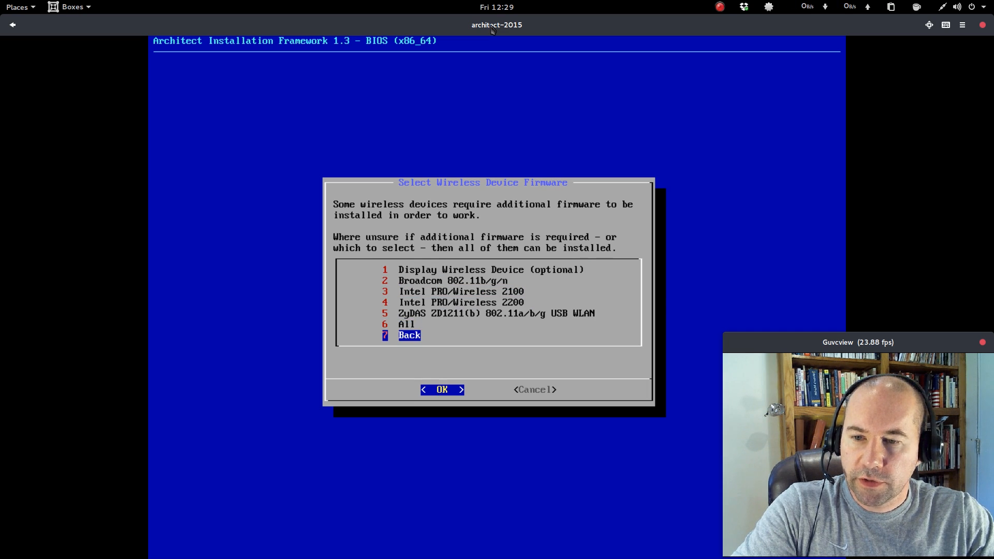
{"action": "key", "text": "Return"}
{"action": "key", "text": "Return"}
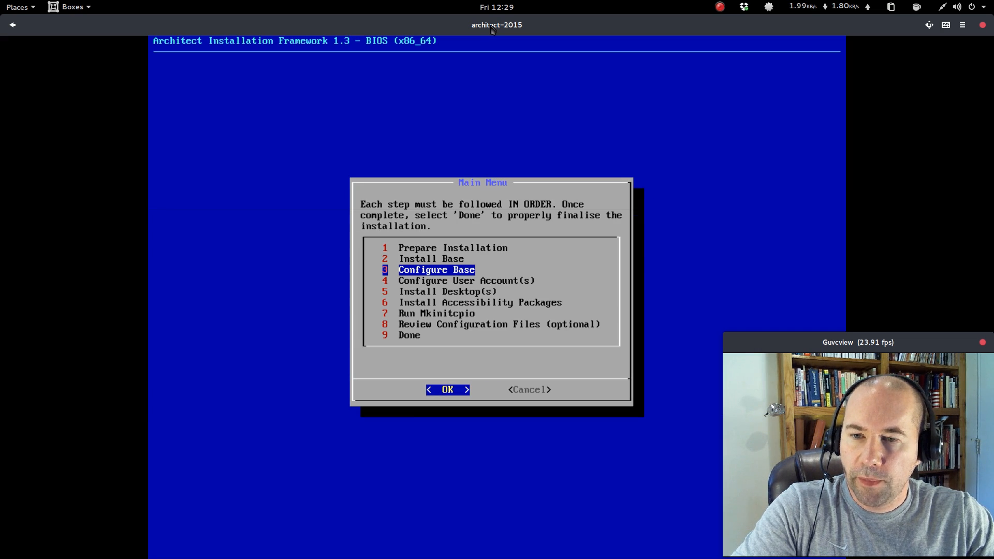
Open Configure Base and generate the FSTAB using UUID/PARTUUID.
{"action": "key", "text": "Return"}
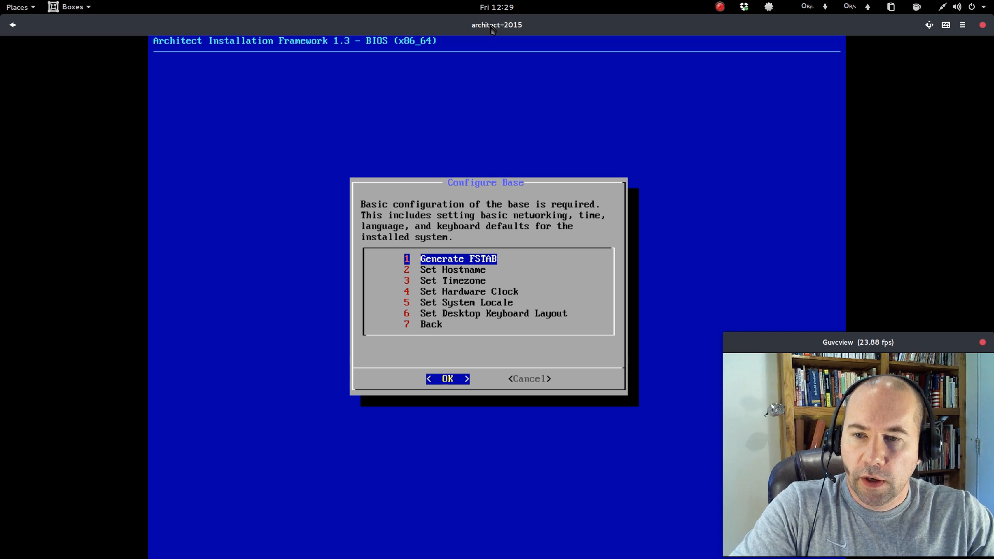
{"action": "key", "text": "Return"}
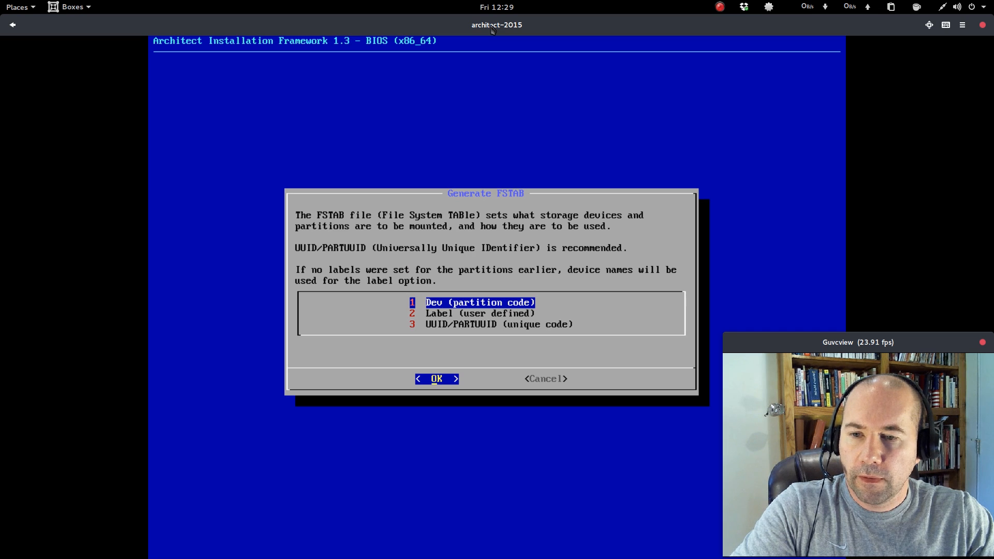
{"action": "key", "text": "Down"}
{"action": "key", "text": "Down"}
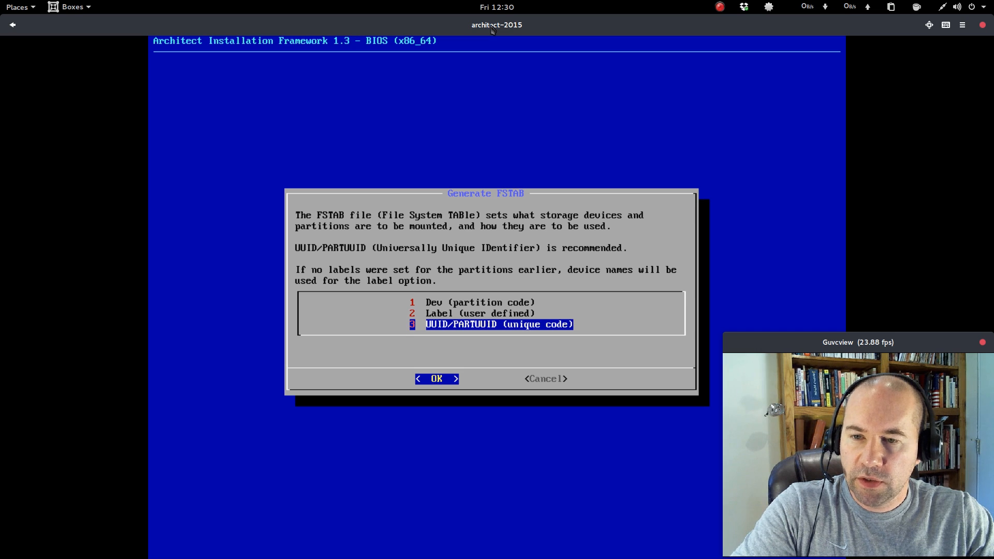
{"action": "key", "text": "Return"}
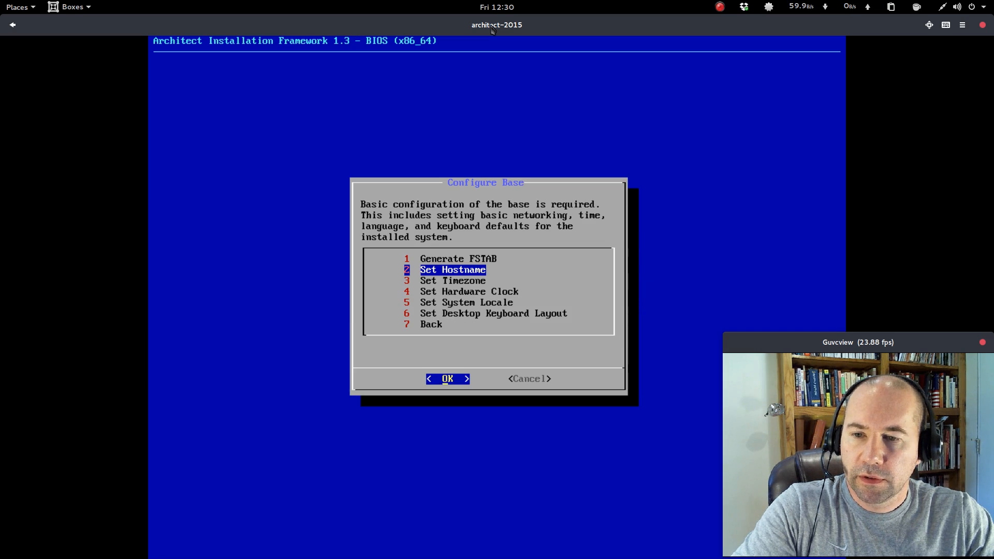
Keep the hostname arch and set the timezone to America/New_York, confirming the choice.
{"action": "key", "text": "Return"}
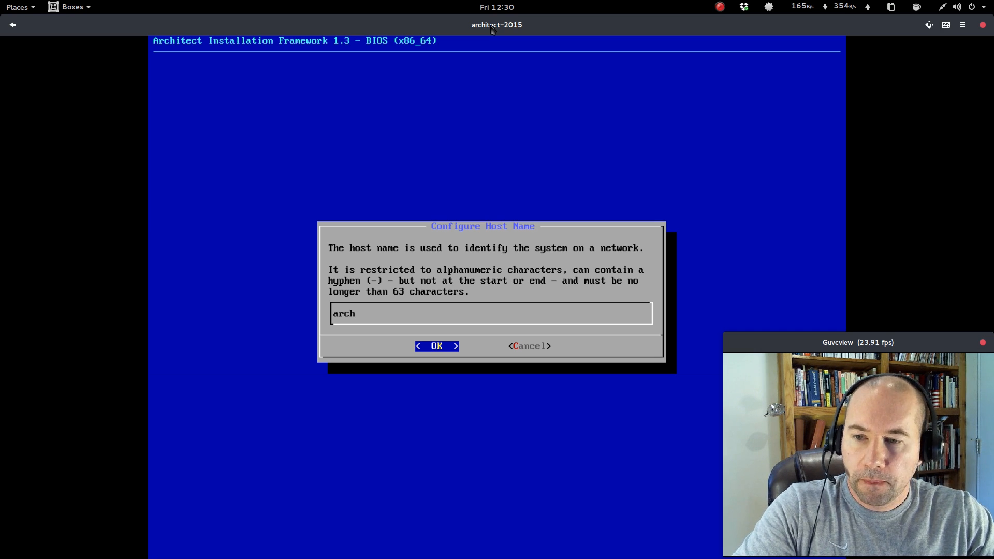
{"action": "key", "text": "Return"}
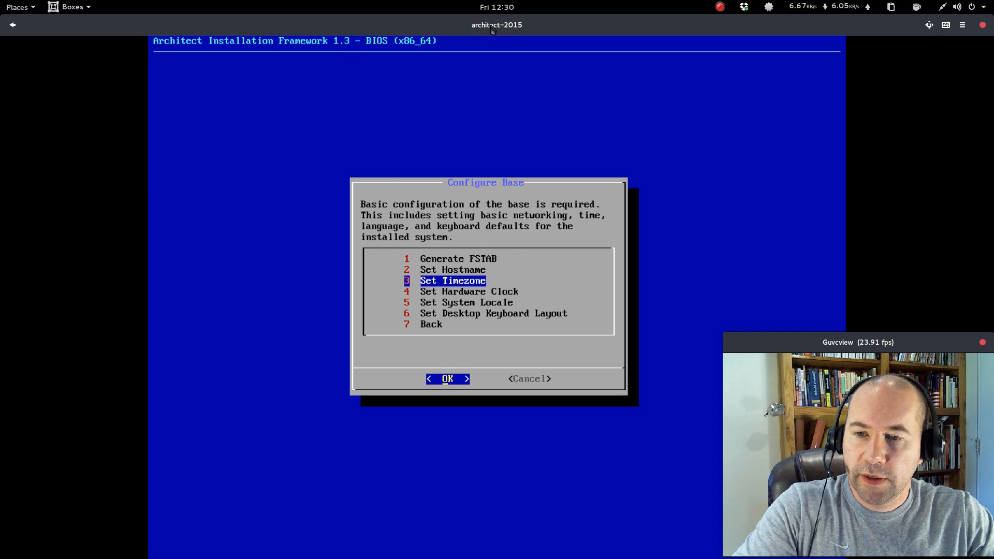
{"action": "key", "text": "Return"}
{"action": "key", "text": "Down"}
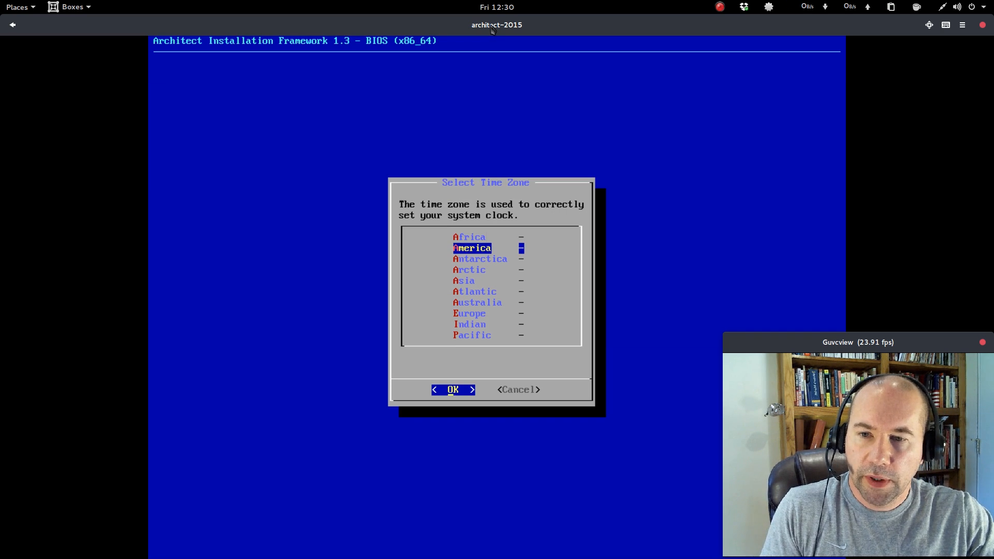
{"action": "key", "text": "Return"}
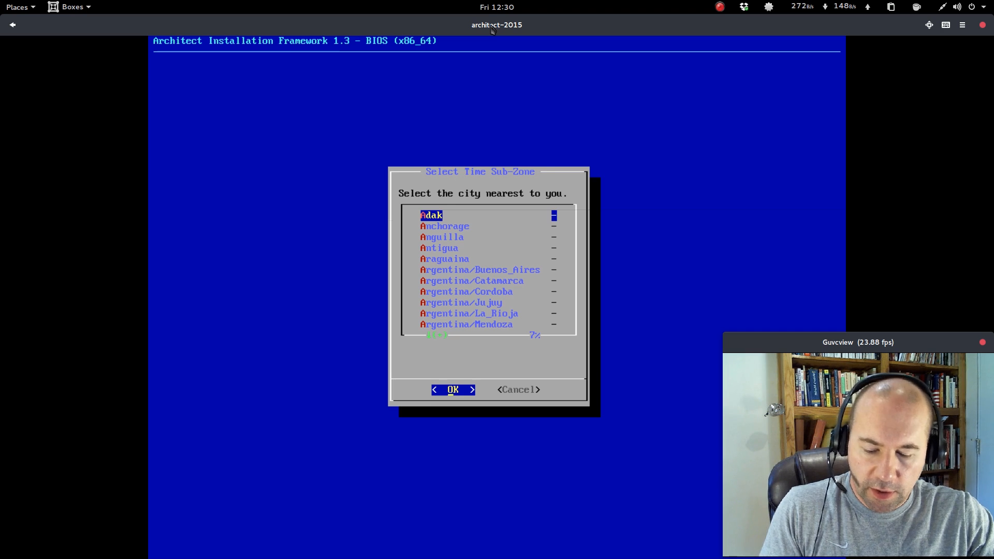
{"action": "key", "text": "n"}
{"action": "key", "text": "n"}
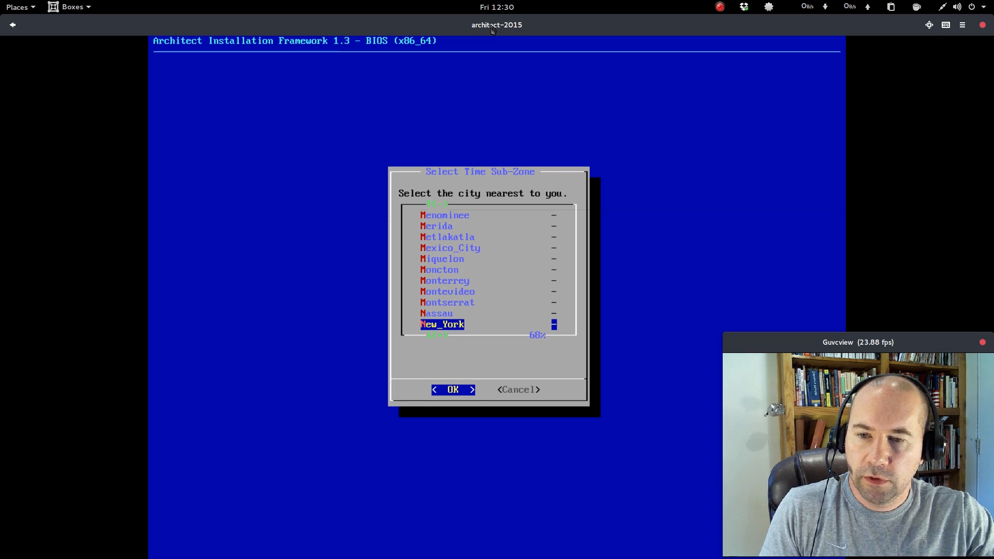
{"action": "key", "text": "Return"}
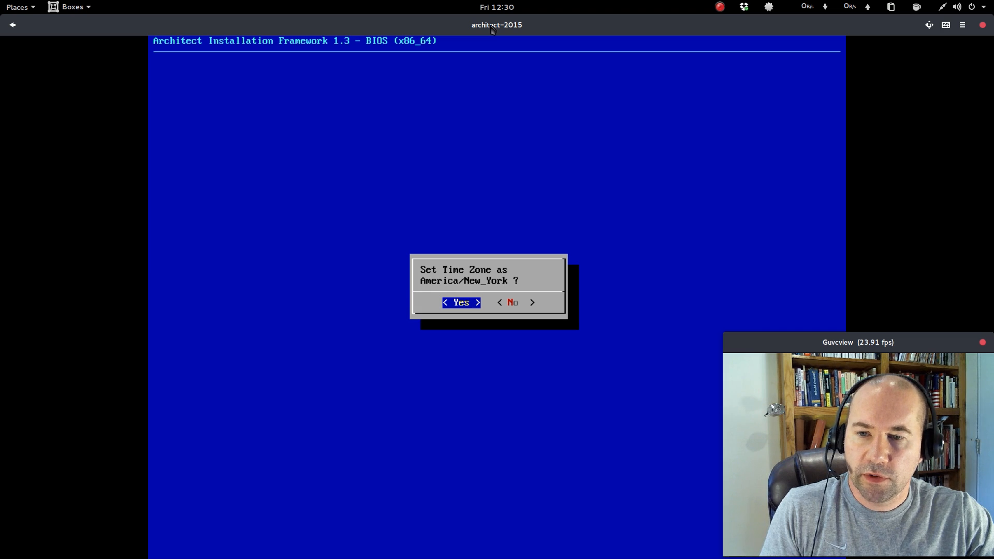
{"action": "key", "text": "Return"}
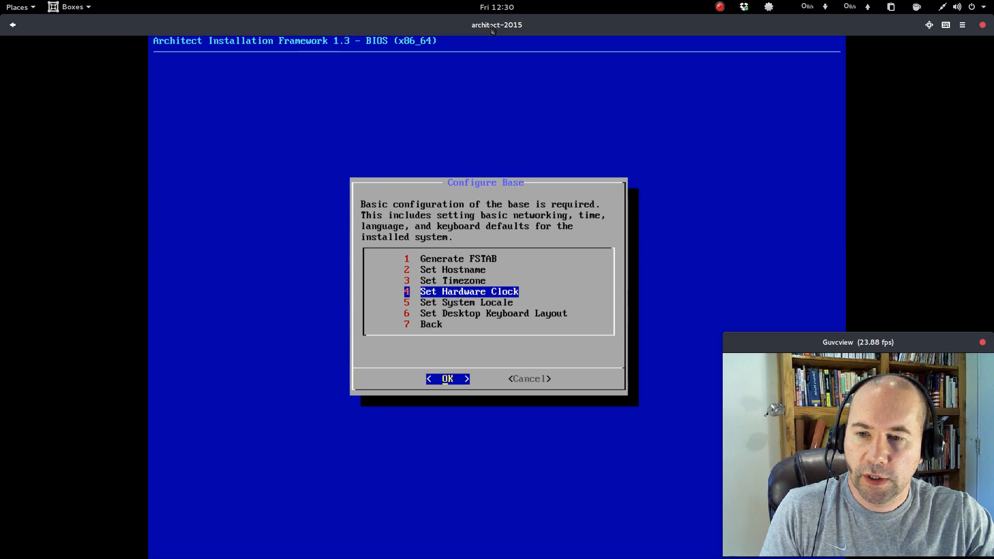
Set the hardware clock to UTC.
{"action": "key", "text": "Return"}
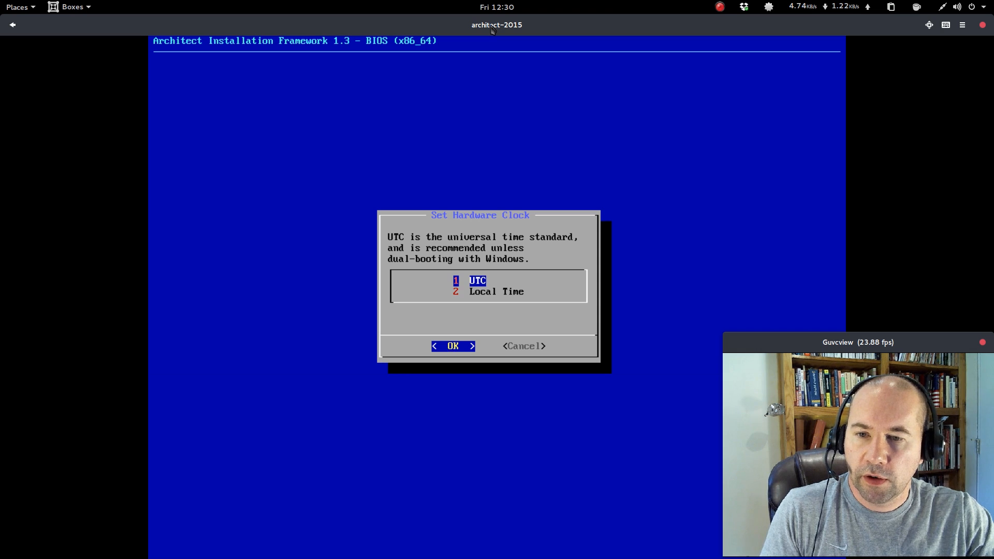
{"action": "key", "text": "Down"}
{"action": "key", "text": "Up"}
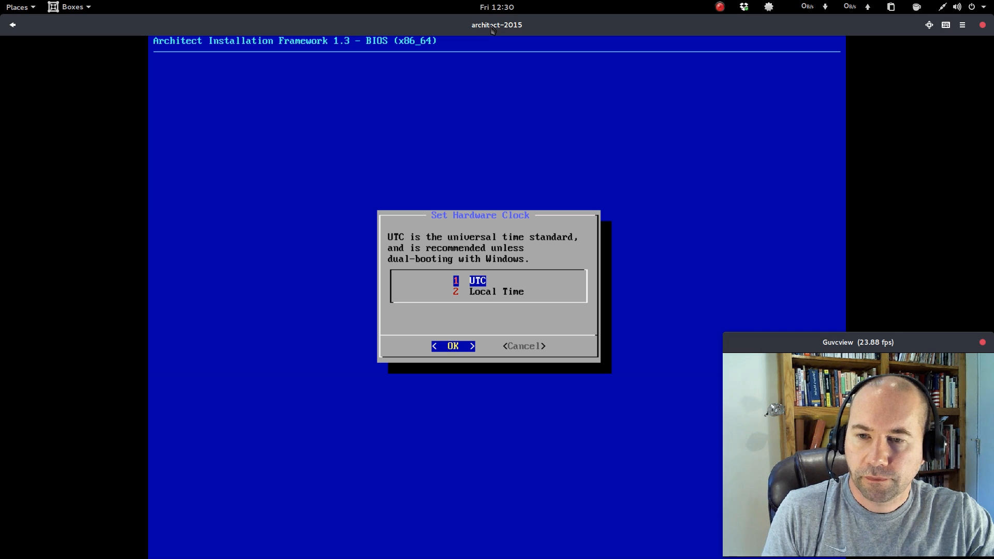
{"action": "key", "text": "Return"}
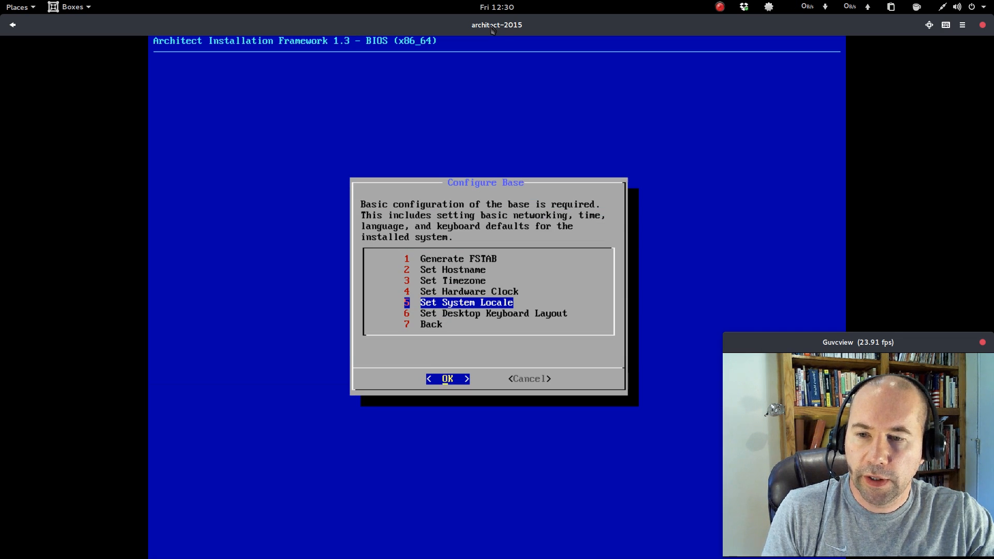
Set the system locale to en_US.UTF-8.
{"action": "key", "text": "Return"}
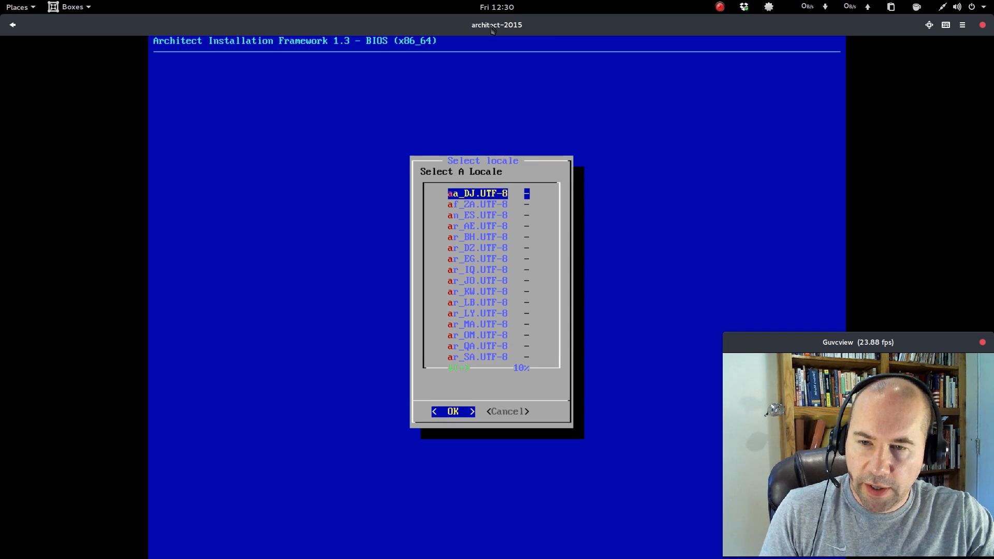
{"action": "key", "text": "e"}
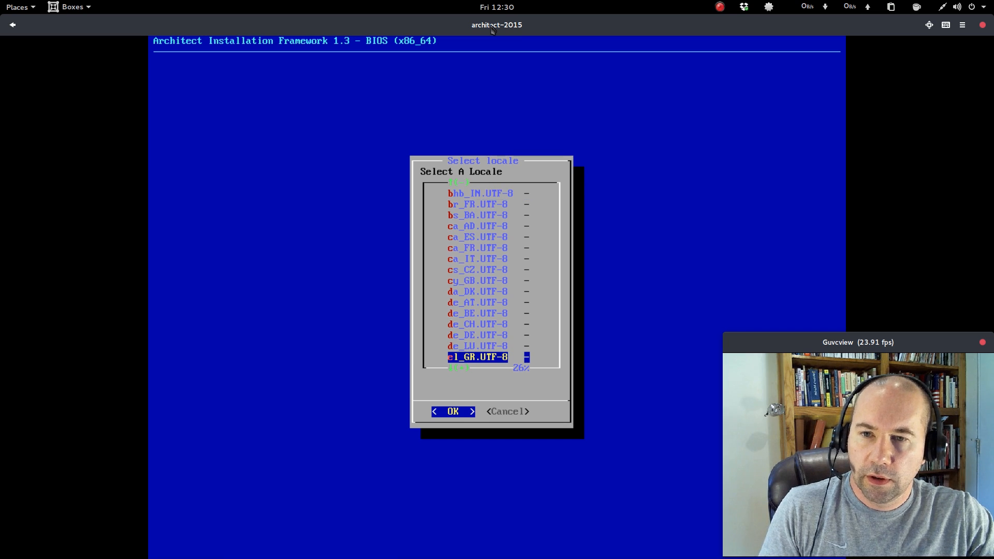
{"action": "key", "text": "Down"}
{"action": "key", "text": "Down"}
{"action": "key", "text": "Down"}
{"action": "key", "text": "Down"}
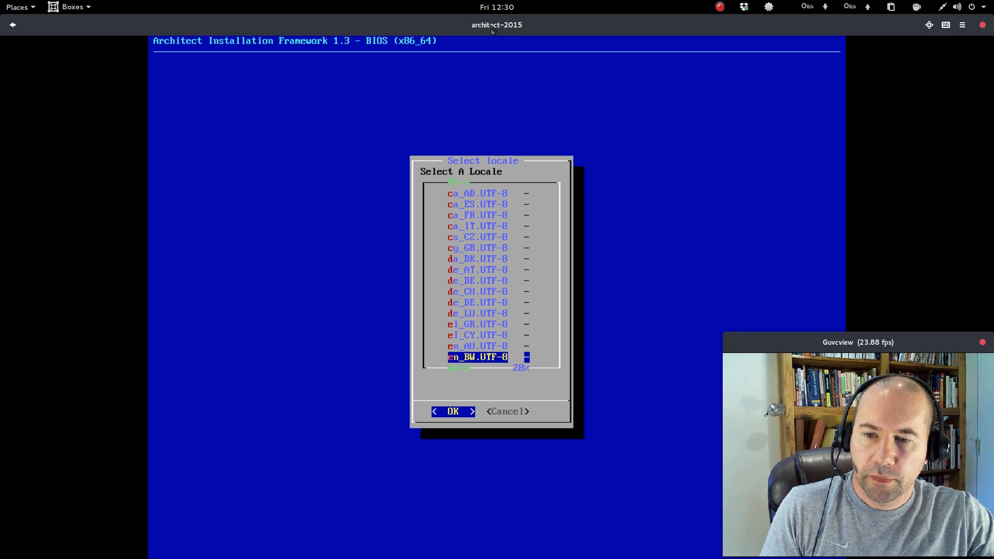
{"action": "key", "text": "Down"}
{"action": "key", "text": "Down"}
{"action": "key", "text": "Down"}
{"action": "key", "text": "Down"}
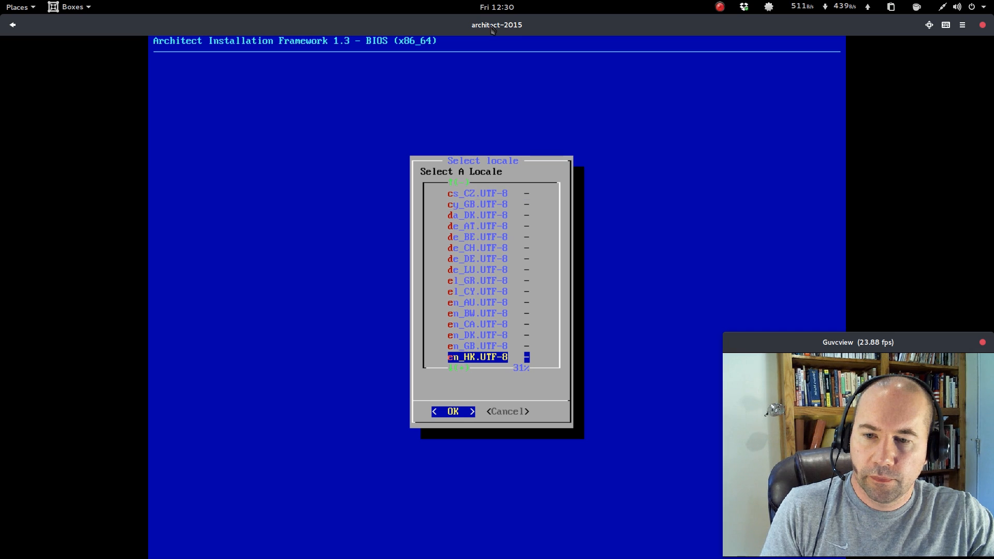
{"action": "key", "text": "Down"}
{"action": "key", "text": "Down"}
{"action": "key", "text": "Down"}
{"action": "key", "text": "Down"}
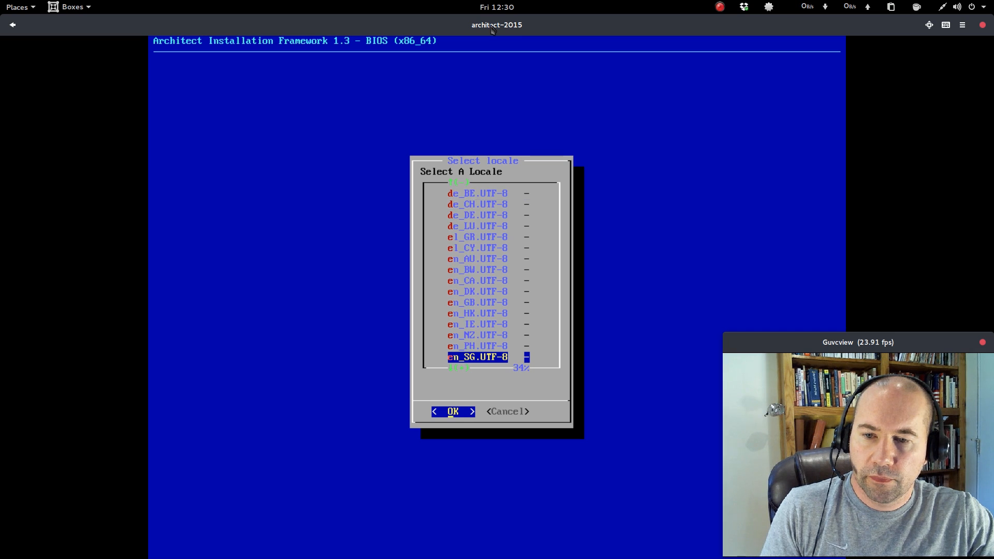
{"action": "key", "text": "Down"}
{"action": "key", "text": "Up"}
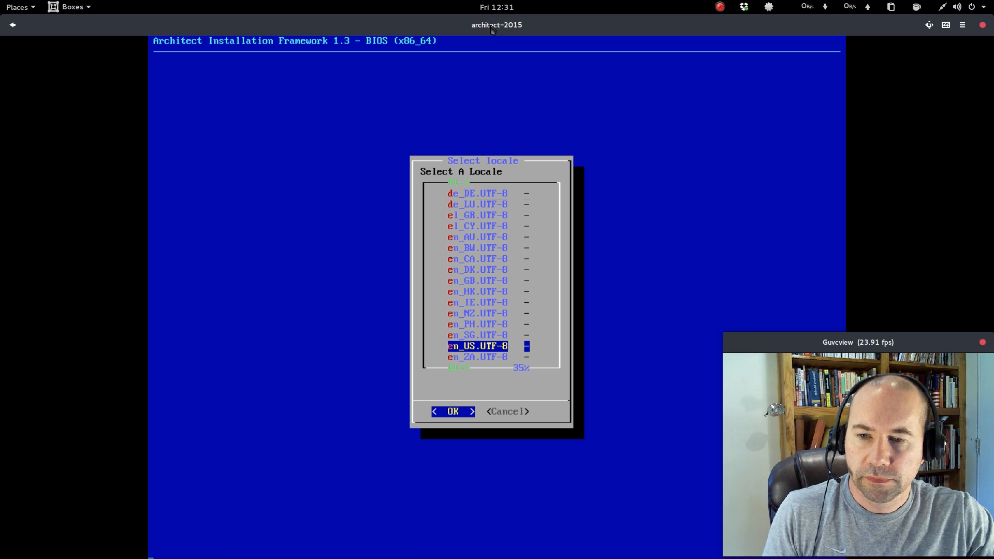
{"action": "key", "text": "Return"}
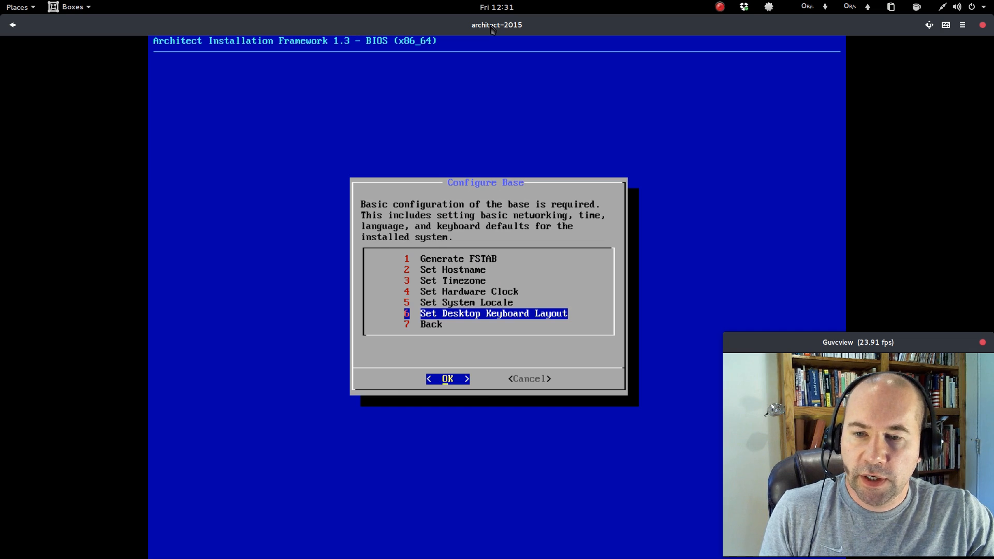
Set the desktop keyboard layout to us_English-US.
{"action": "key", "text": "Return"}
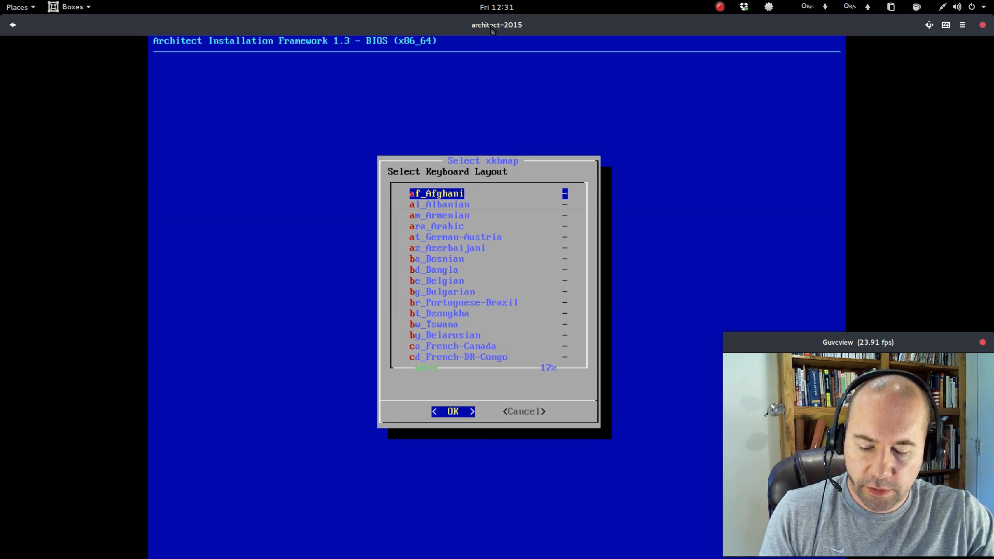
{"action": "key", "text": "u"}
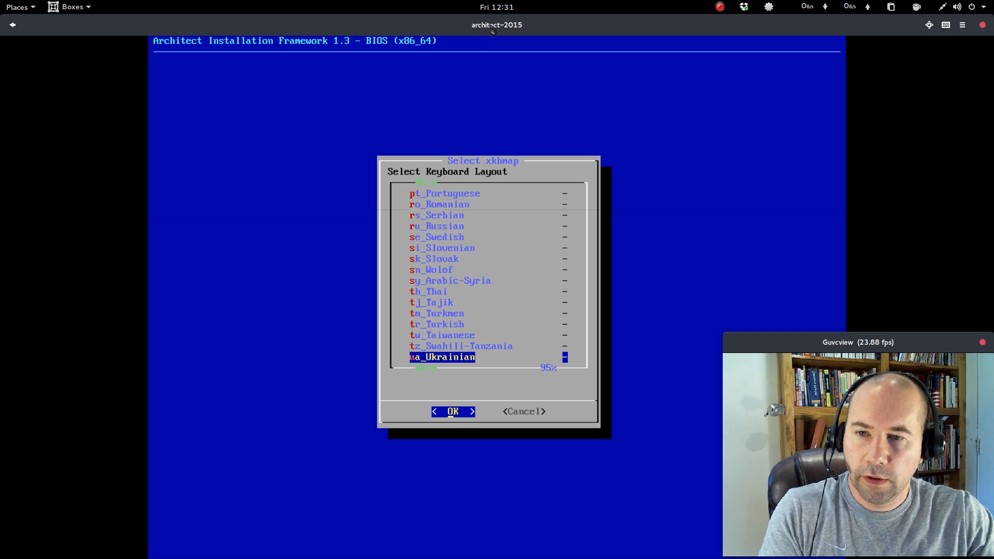
{"action": "key", "text": "Down"}
{"action": "key", "text": "Down"}
{"action": "key", "text": "Up"}
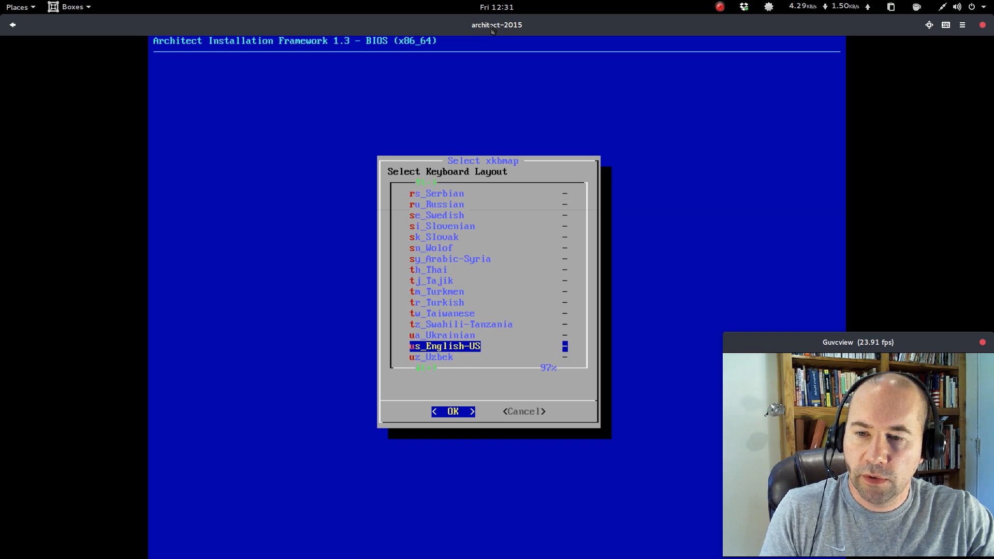
{"action": "key", "text": "Return"}
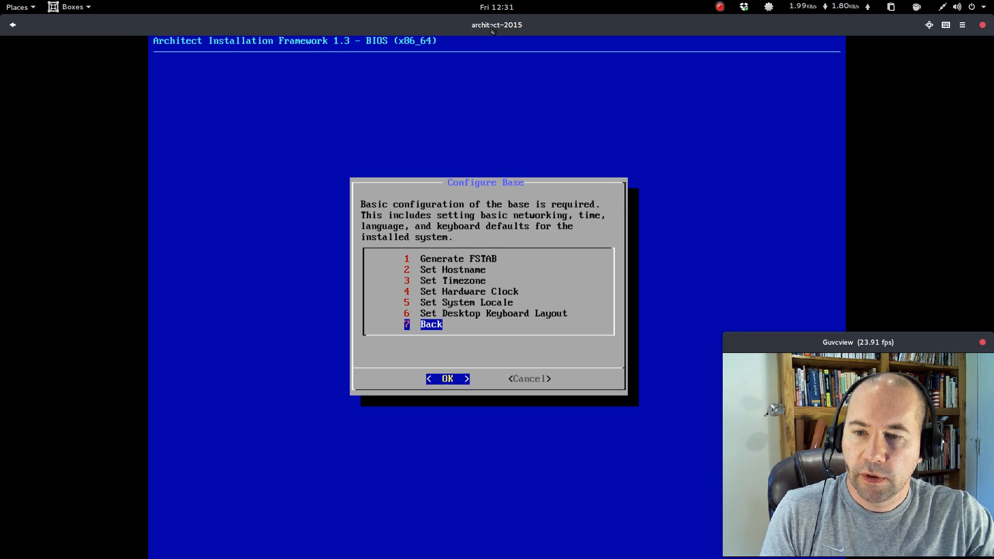
Go back to the main menu, open Configure User Account(s), and set and confirm the root password.
{"action": "key", "text": "Return"}
{"action": "key", "text": "Return"}
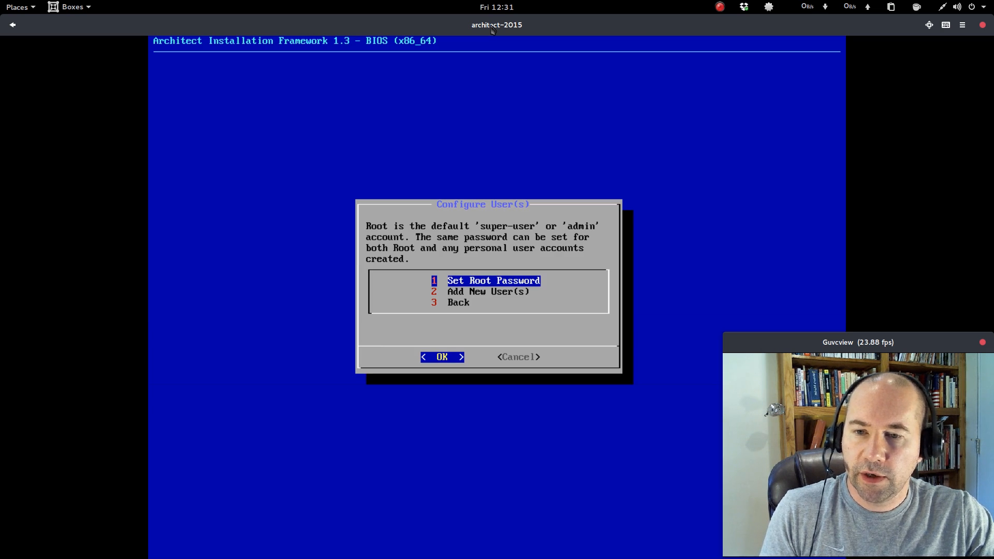
{"action": "key", "text": "Return"}
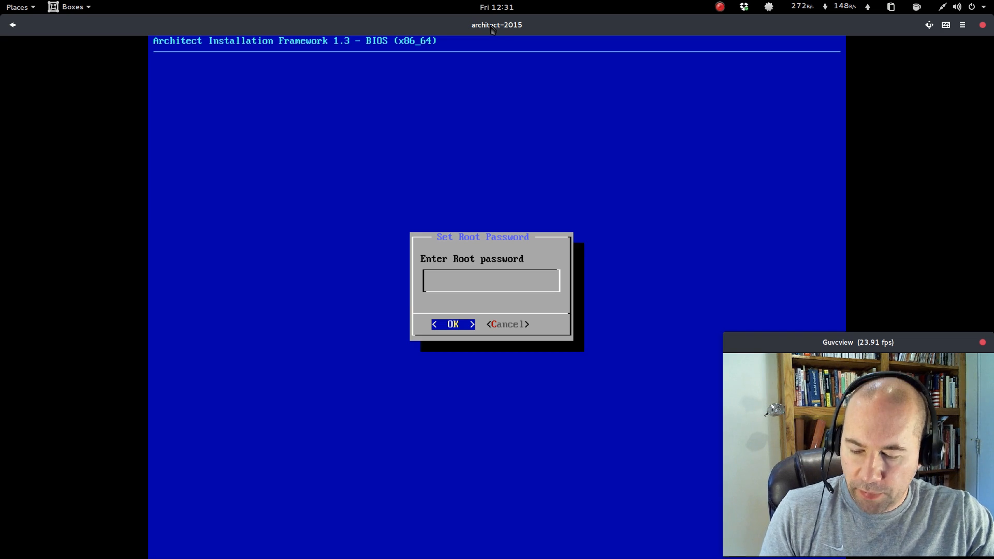
{"action": "type", "text": "******"}
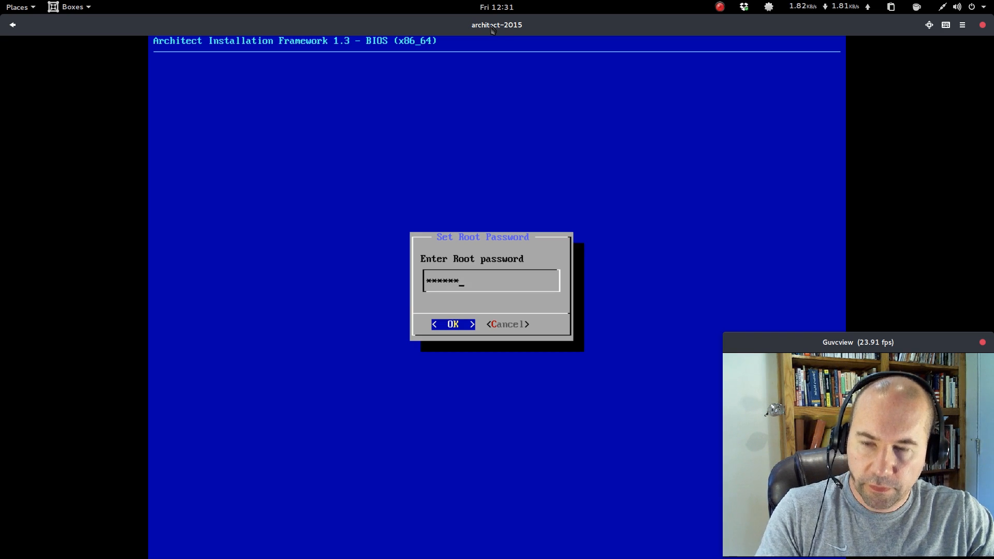
{"action": "key", "text": "Return"}
{"action": "type", "text": "******"}
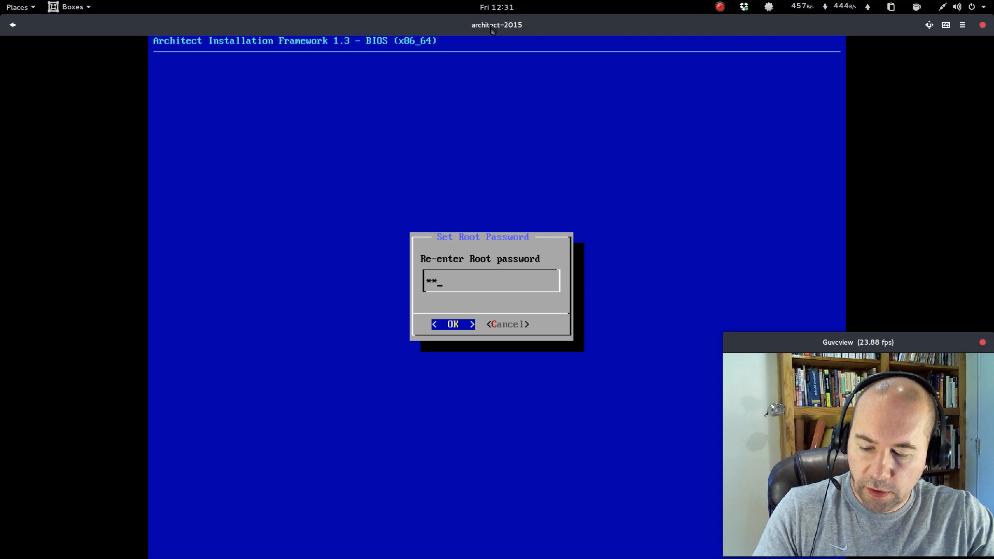
{"action": "key", "text": "Return"}
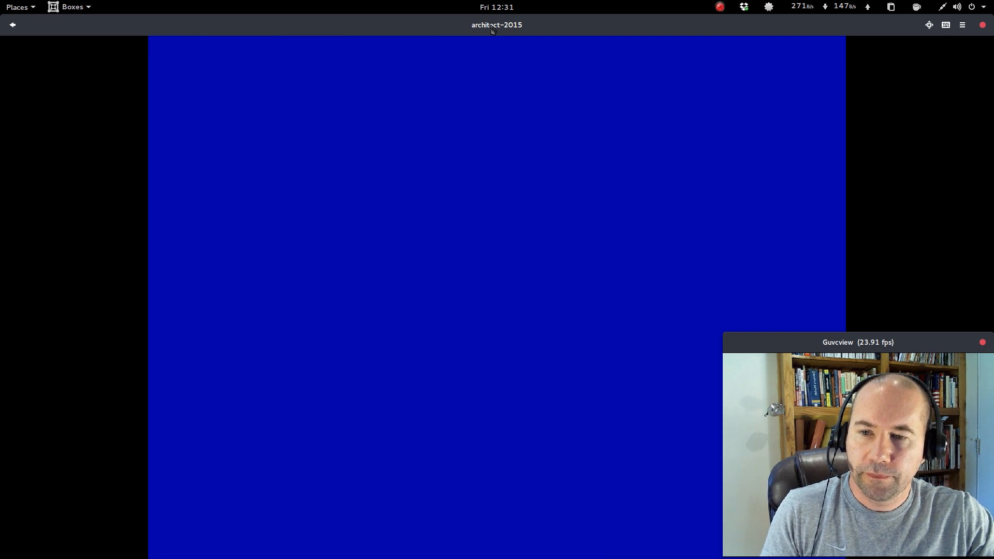
Add a new user account, entering the user name and setting and confirming its password.
{"action": "key", "text": "Return"}
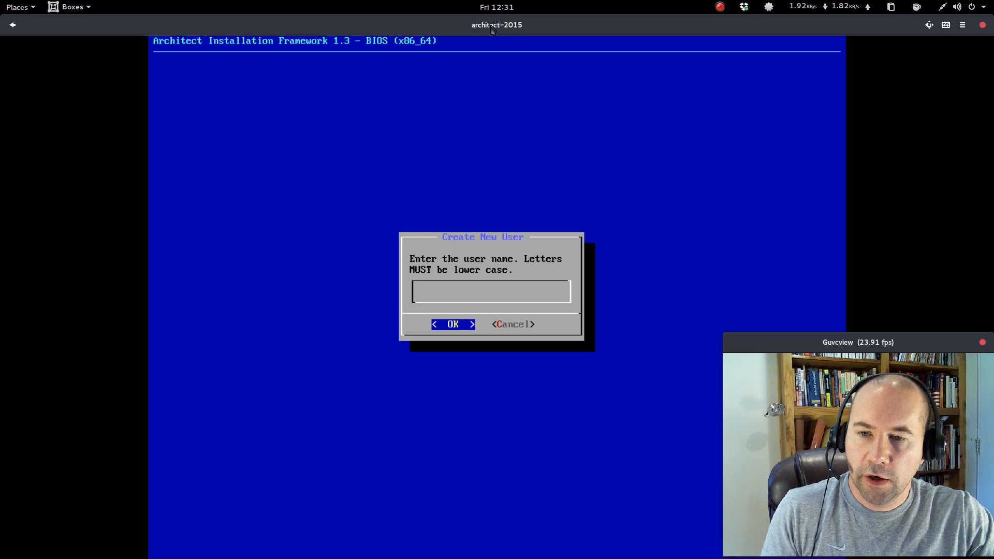
{"action": "type", "text": "alex"}
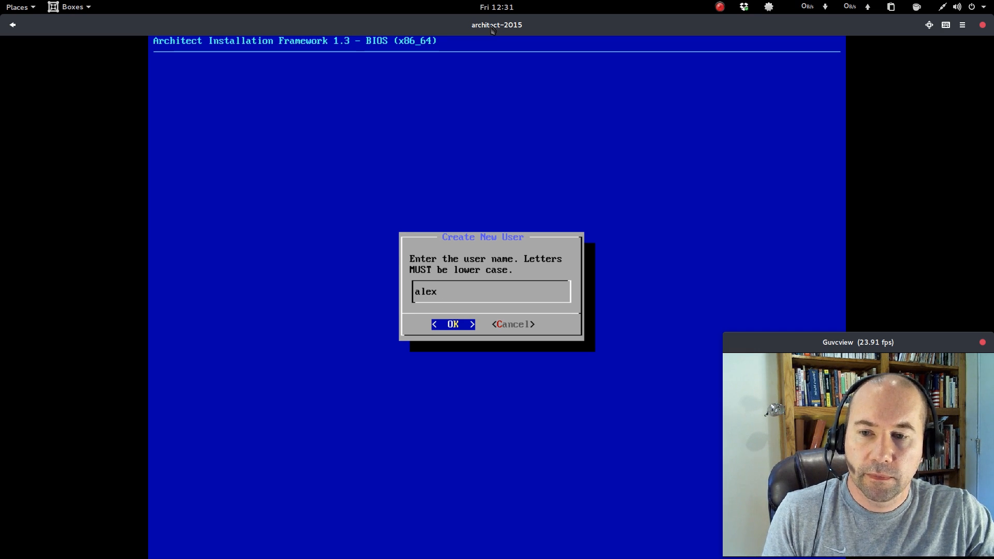
{"action": "key", "text": "Return"}
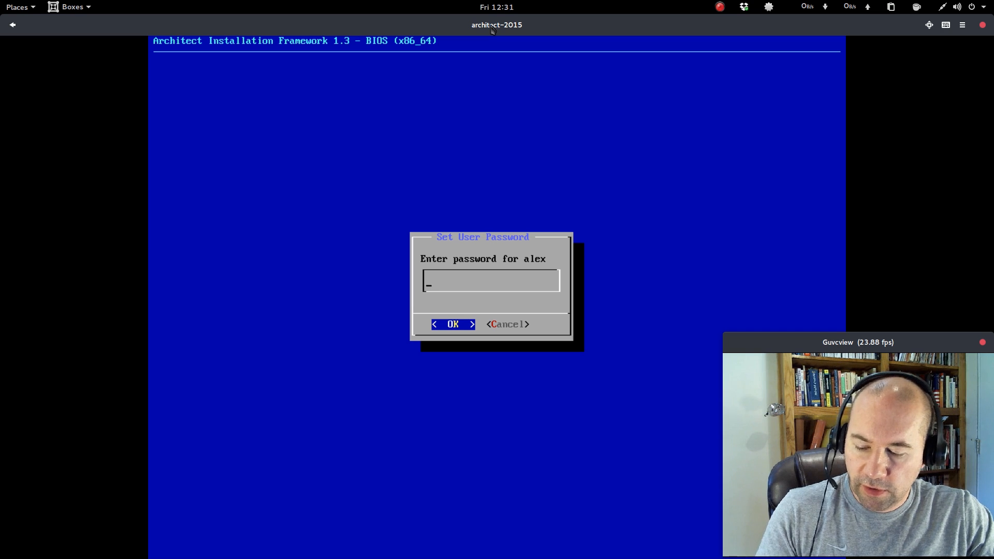
{"action": "type", "text": "********"}
{"action": "key", "text": "Return"}
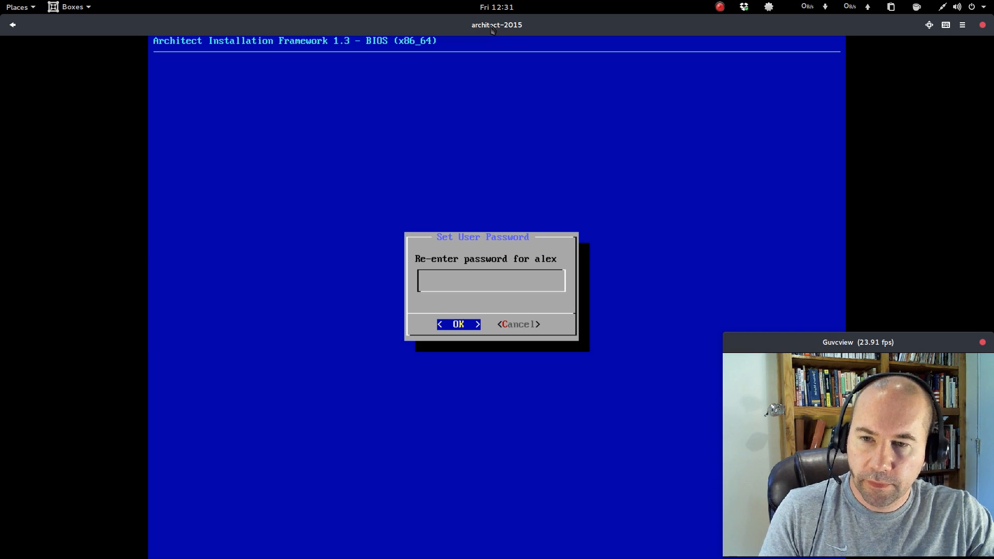
{"action": "type", "text": "*****"}
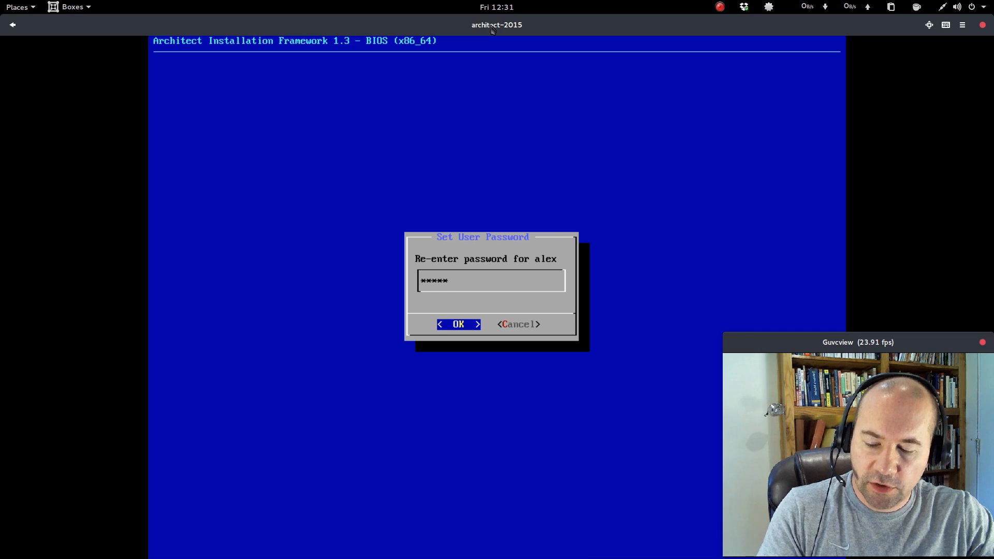
{"action": "type", "text": "*"}
{"action": "key", "text": "Return"}
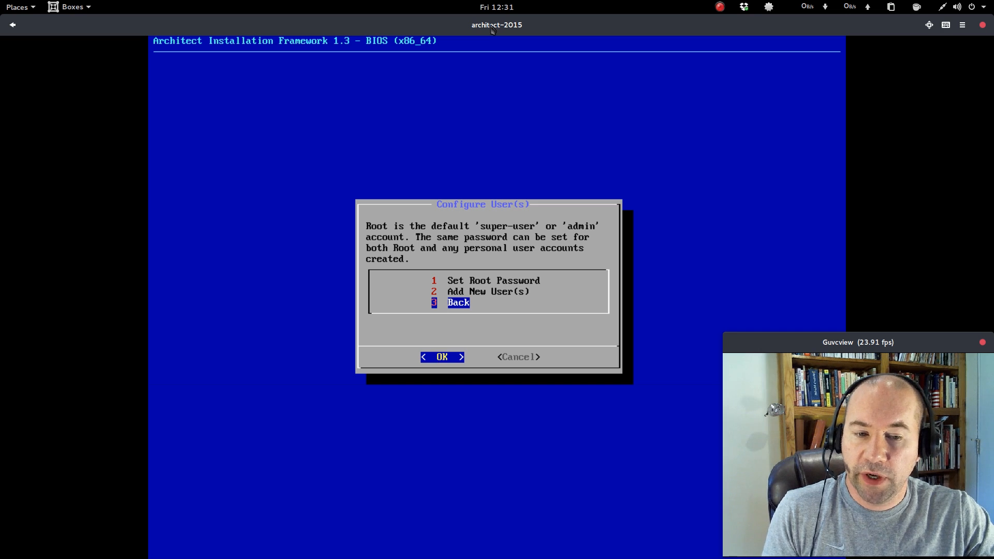
Return to the main menu, open Install Desktop(s), and start installing the graphics, input and sound drivers.
{"action": "key", "text": "Return"}
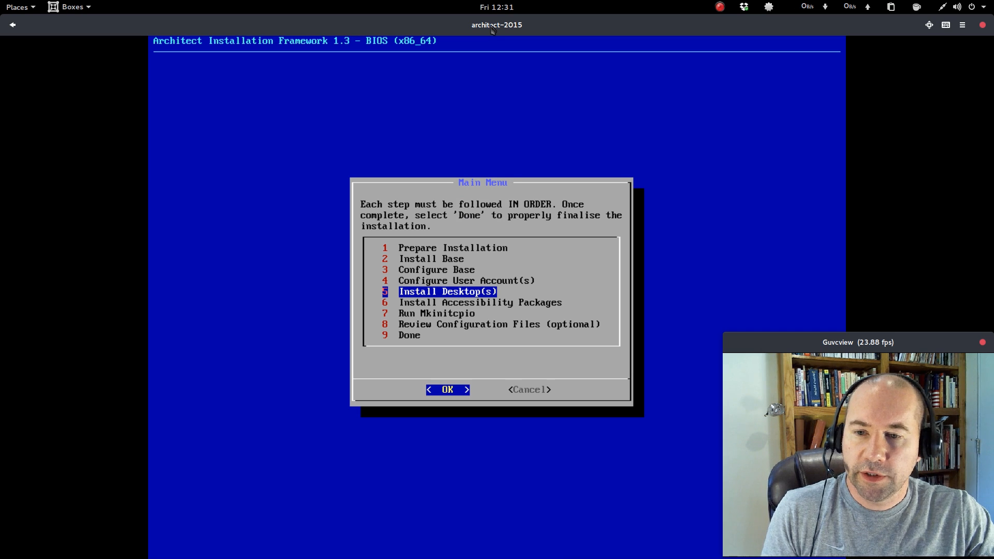
{"action": "key", "text": "Return"}
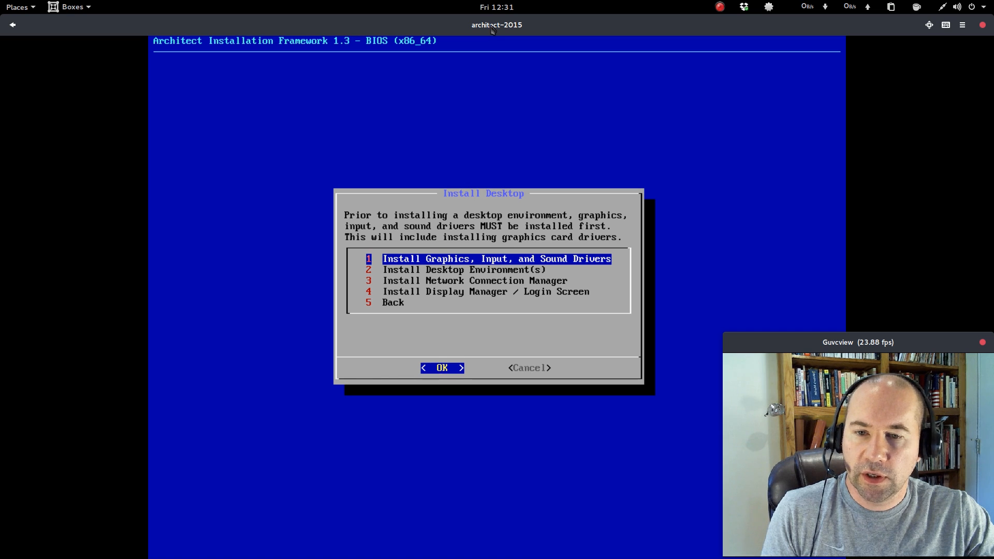
{"action": "key", "text": "Return"}
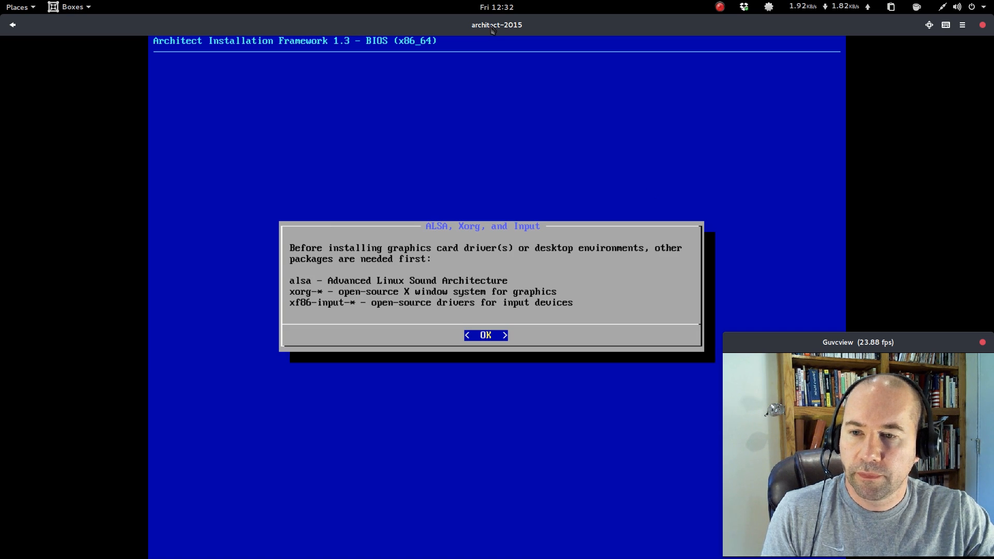
{"action": "key", "text": "Return"}
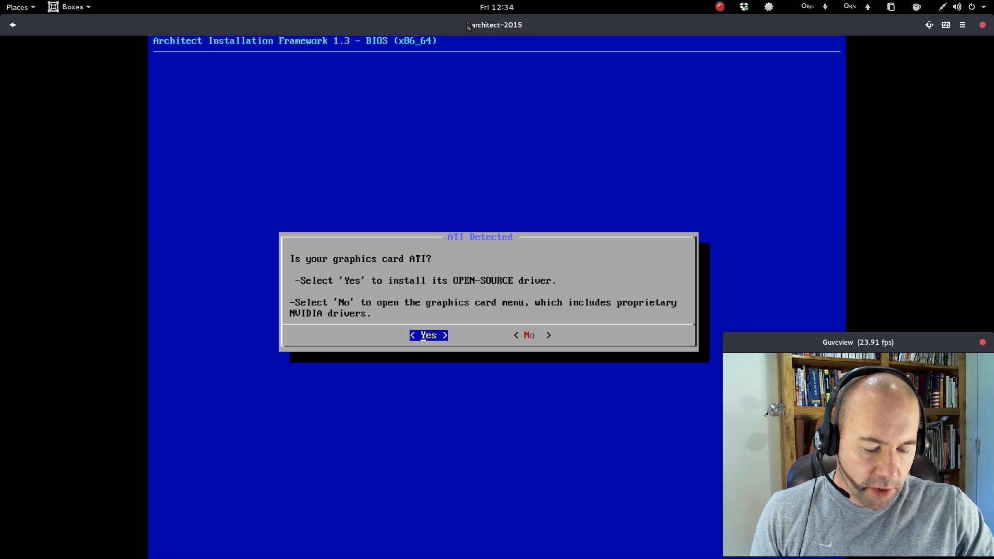
Decline the ATI open-source driver prompt and pick AMD/ATI from the graphics card menu.
{"action": "key", "text": "Right"}
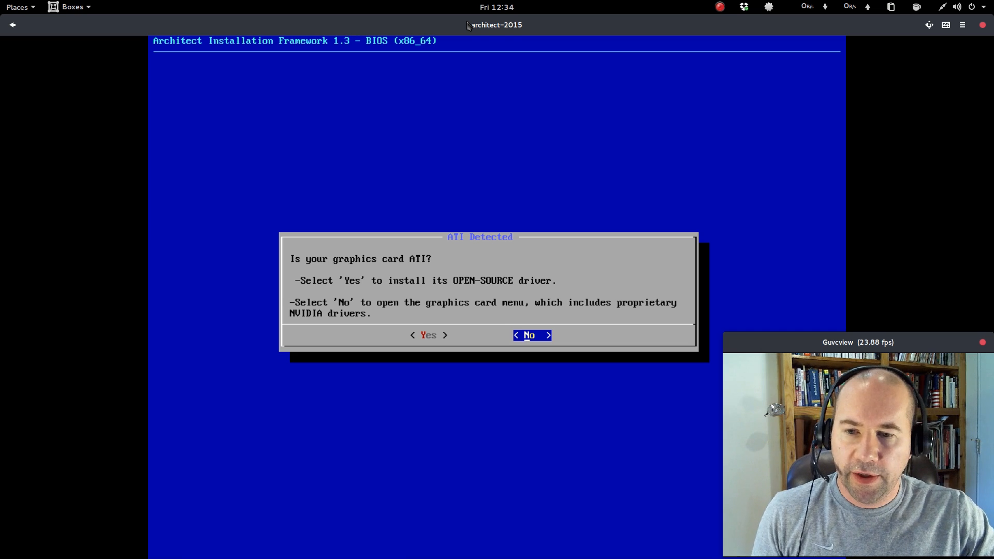
{"action": "key", "text": "Return"}
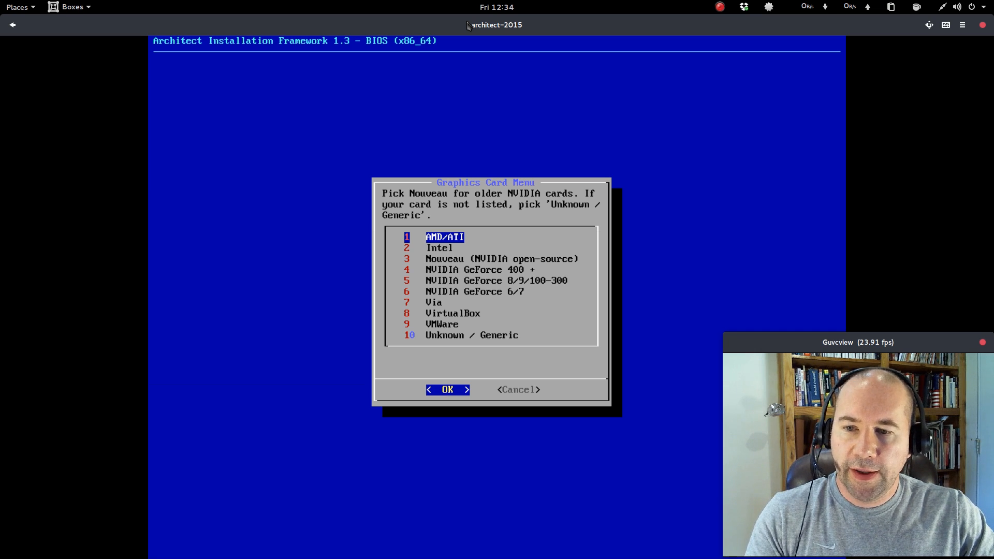
{"action": "key", "text": "Return"}
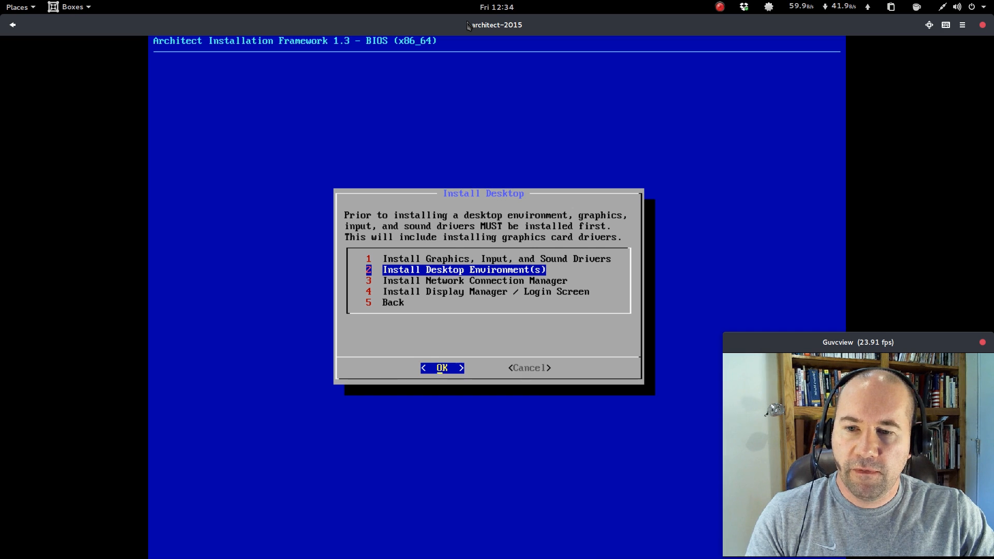
Open Install Desktop Environment(s) and browse the full list of available desktop environments and window managers.
{"action": "key", "text": "Return"}
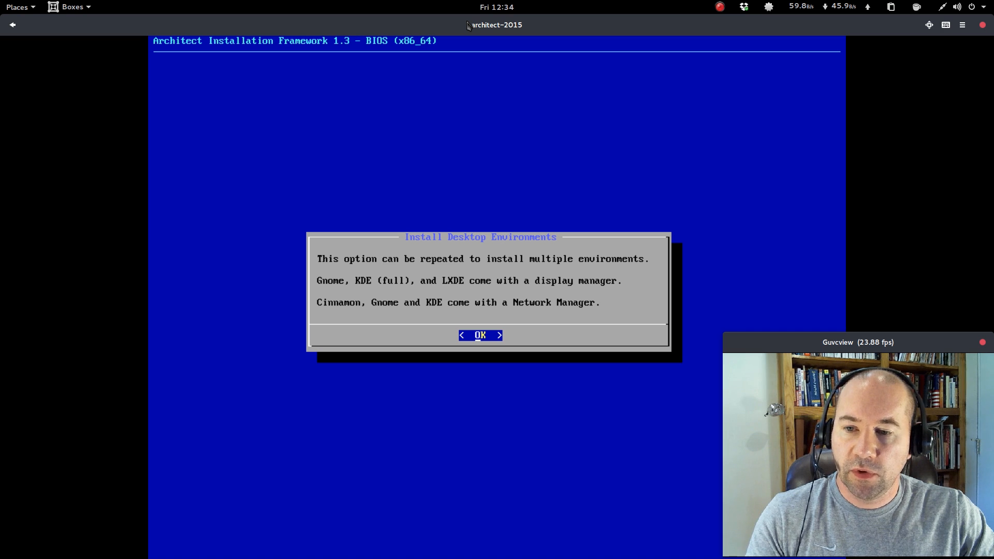
{"action": "key", "text": "Return"}
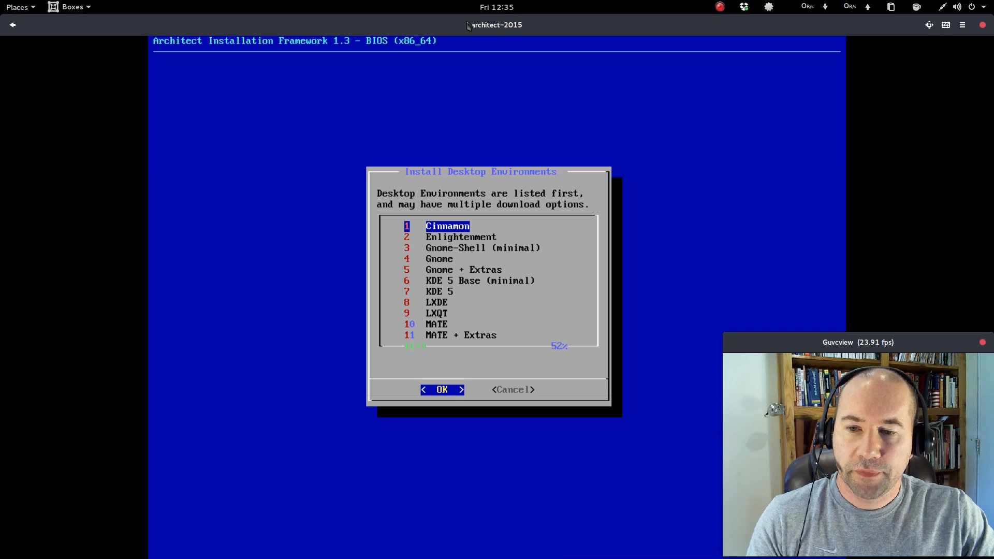
{"action": "key", "text": "Down"}
{"action": "key", "text": "Down"}
{"action": "key", "text": "Down"}
{"action": "key", "text": "Down"}
{"action": "key", "text": "Down"}
{"action": "key", "text": "Down"}
{"action": "key", "text": "Down"}
{"action": "key", "text": "Down"}
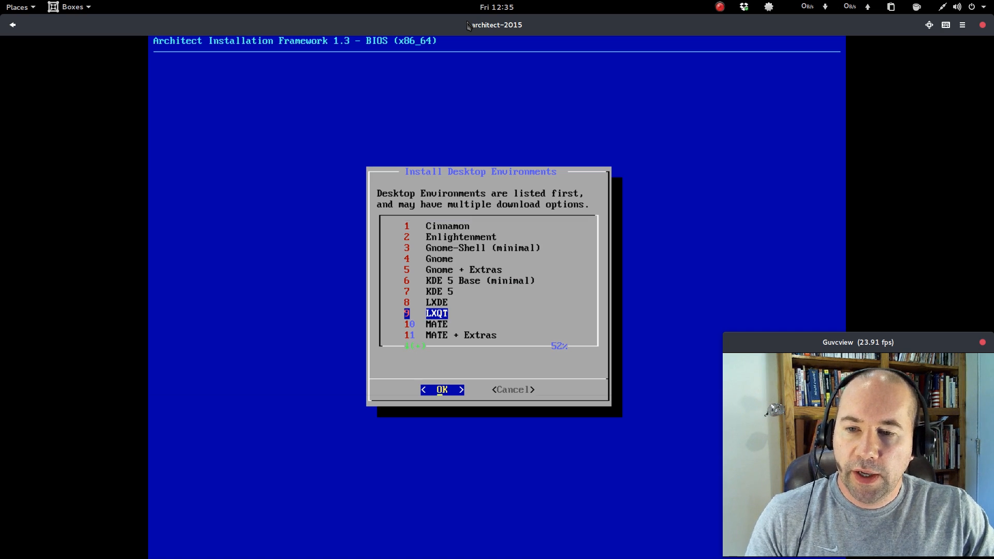
{"action": "key", "text": "Down"}
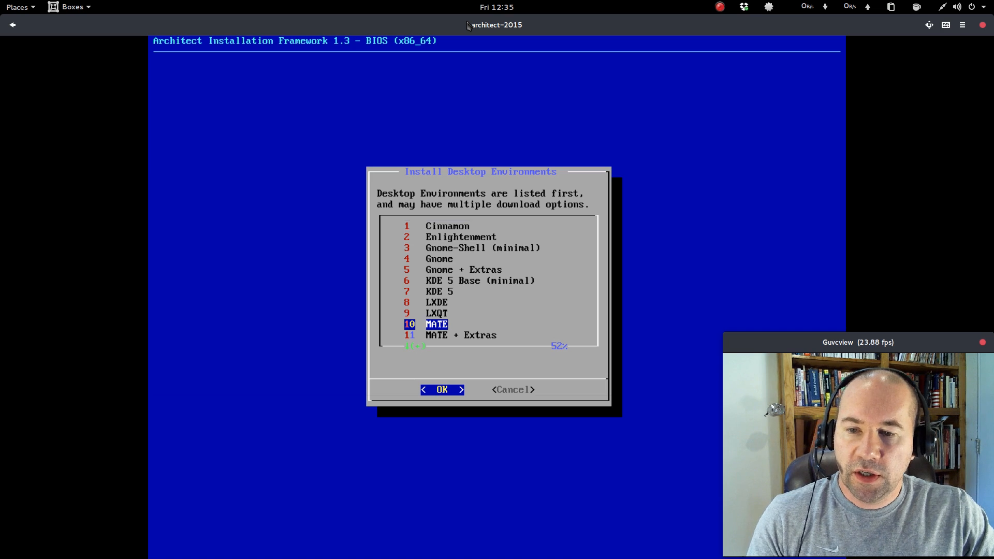
{"action": "key", "text": "Down"}
{"action": "key", "text": "Down"}
{"action": "key", "text": "Down"}
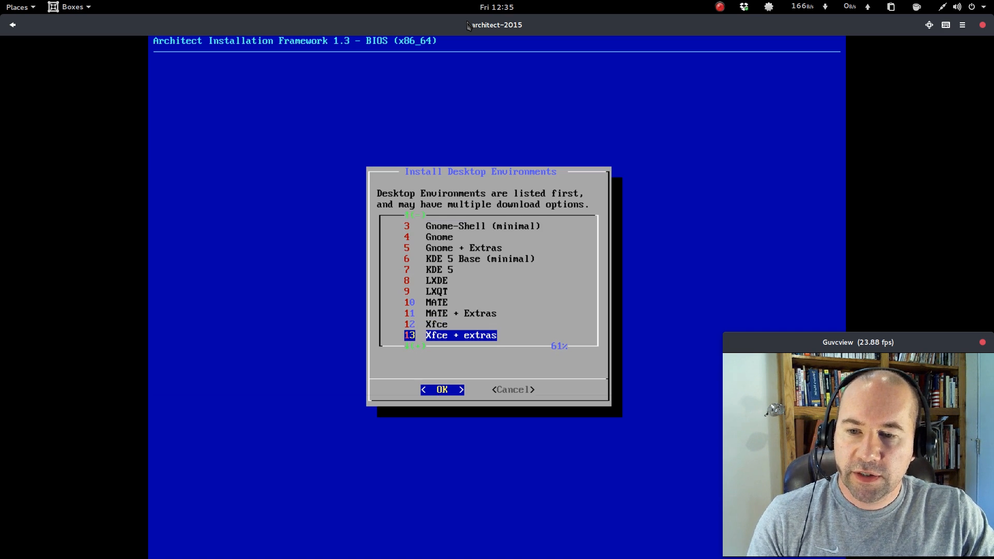
{"action": "key", "text": "Down"}
{"action": "key", "text": "Down"}
{"action": "key", "text": "Down"}
{"action": "key", "text": "Down"}
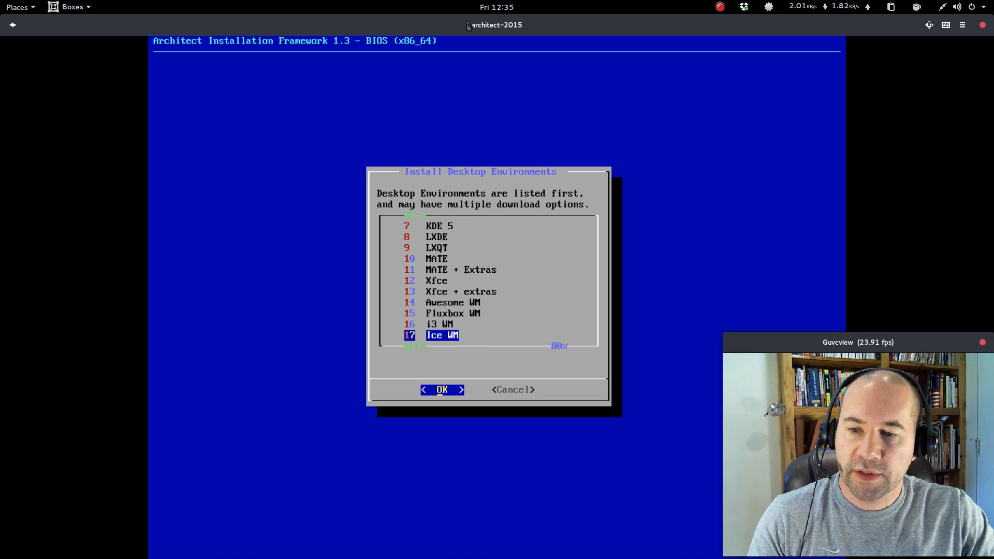
{"action": "key", "text": "Down"}
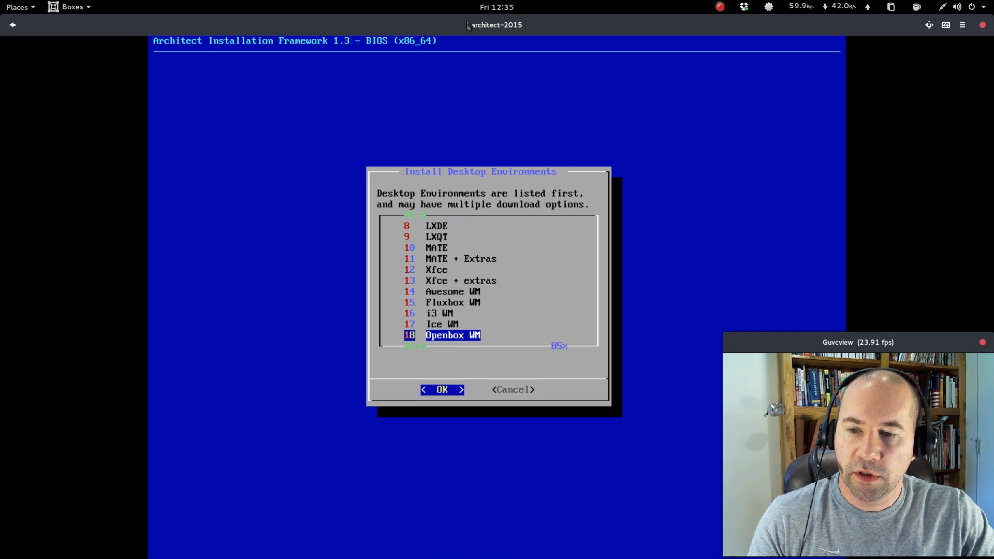
{"action": "key", "text": "Down"}
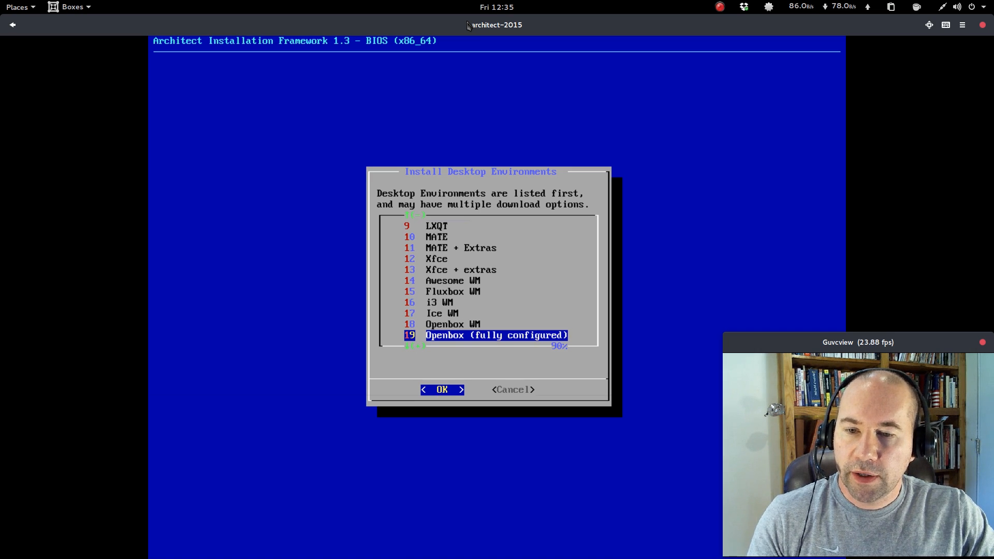
{"action": "key", "text": "Down"}
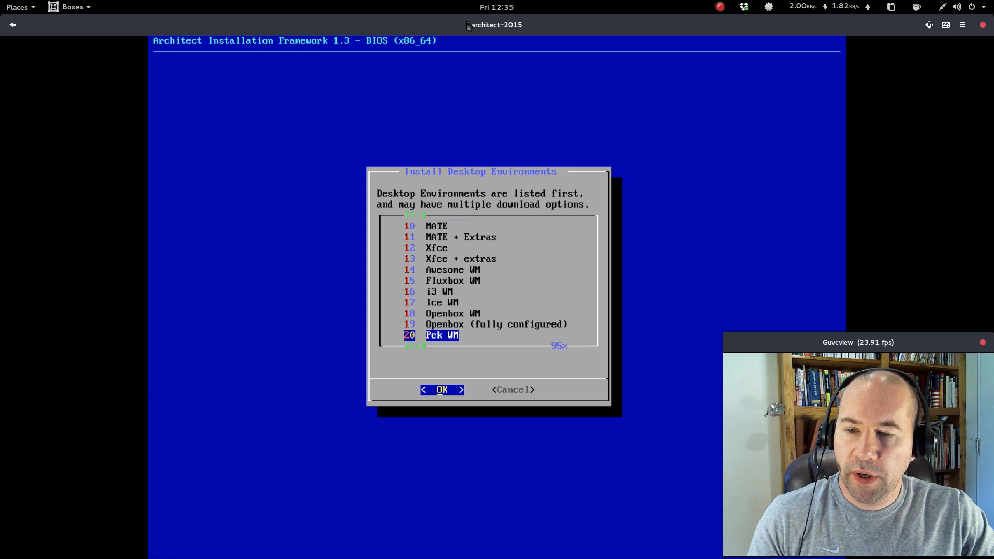
{"action": "key", "text": "Down"}
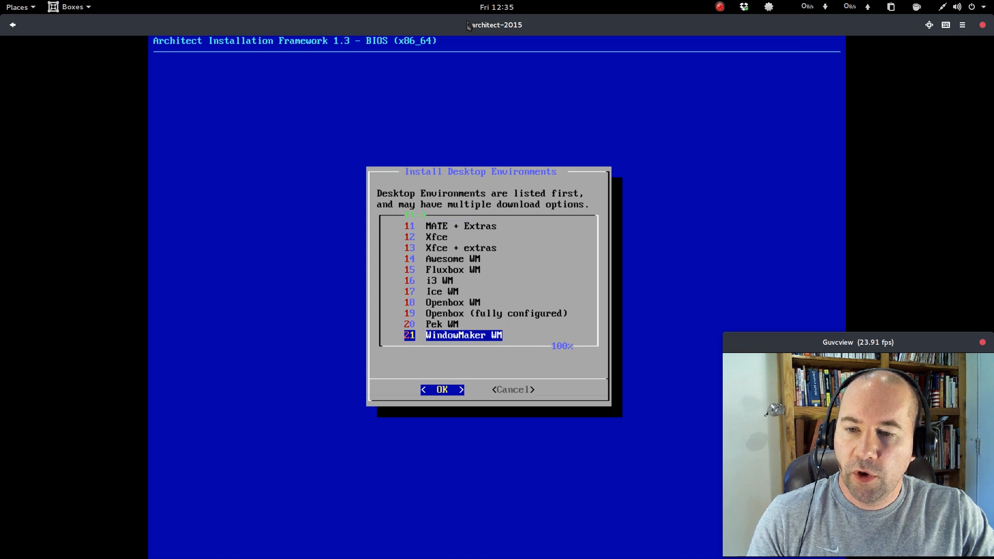
Select KDE 5 Base (minimal) as the desktop environment and agree to install the common packages.
{"action": "key", "text": "Up"}
{"action": "key", "text": "Up"}
{"action": "key", "text": "Up"}
{"action": "key", "text": "Up"}
{"action": "key", "text": "Up"}
{"action": "key", "text": "Up"}
{"action": "key", "text": "Up"}
{"action": "key", "text": "Up"}
{"action": "key", "text": "Up"}
{"action": "key", "text": "Up"}
{"action": "key", "text": "Up"}
{"action": "key", "text": "Up"}
{"action": "key", "text": "Up"}
{"action": "key", "text": "Up"}
{"action": "key", "text": "Up"}
{"action": "key", "text": "Up"}
{"action": "key", "text": "Up"}
{"action": "key", "text": "Up"}
{"action": "key", "text": "Up"}
{"action": "key", "text": "Up"}
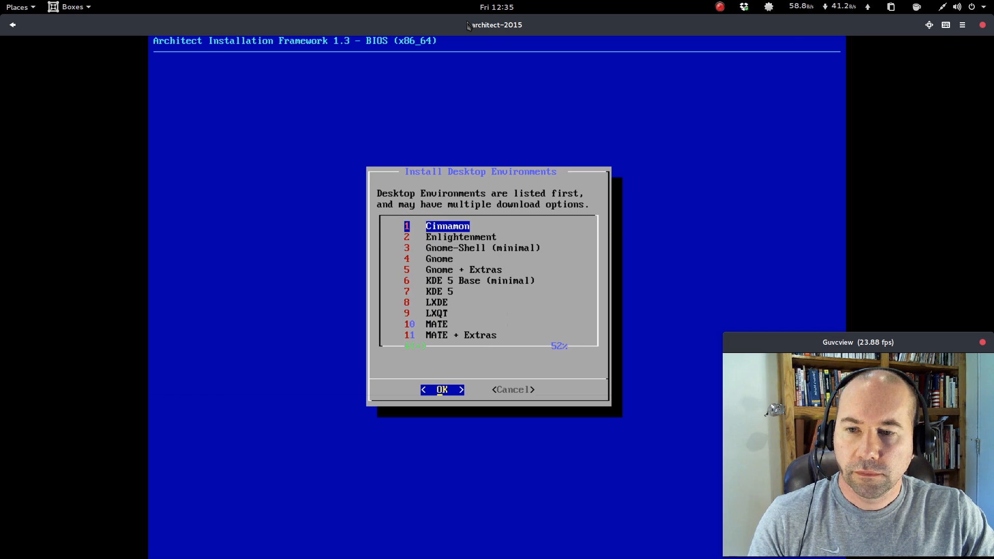
{"action": "key", "text": "Down"}
{"action": "key", "text": "Down"}
{"action": "key", "text": "Down"}
{"action": "key", "text": "Down"}
{"action": "key", "text": "Down"}
{"action": "key", "text": "Down"}
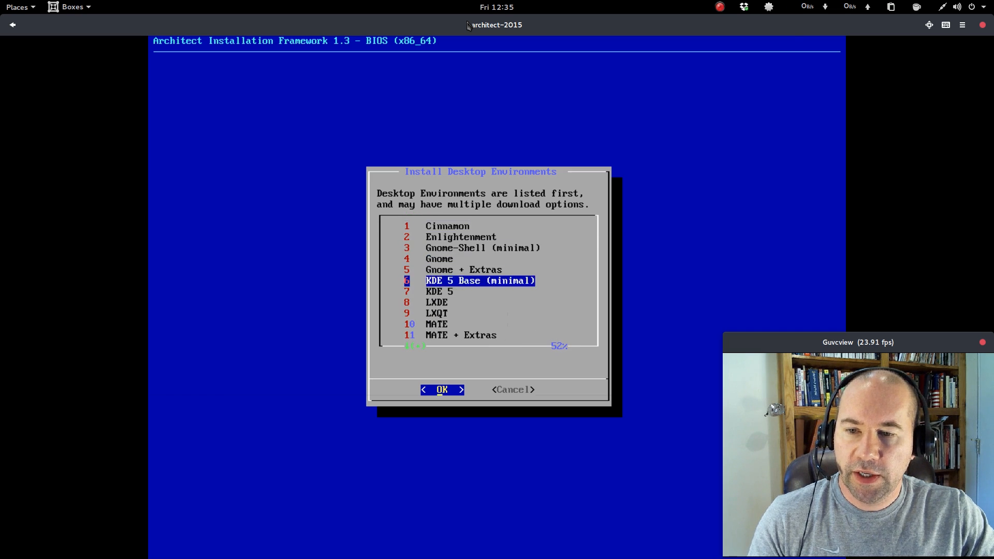
{"action": "key", "text": "Return"}
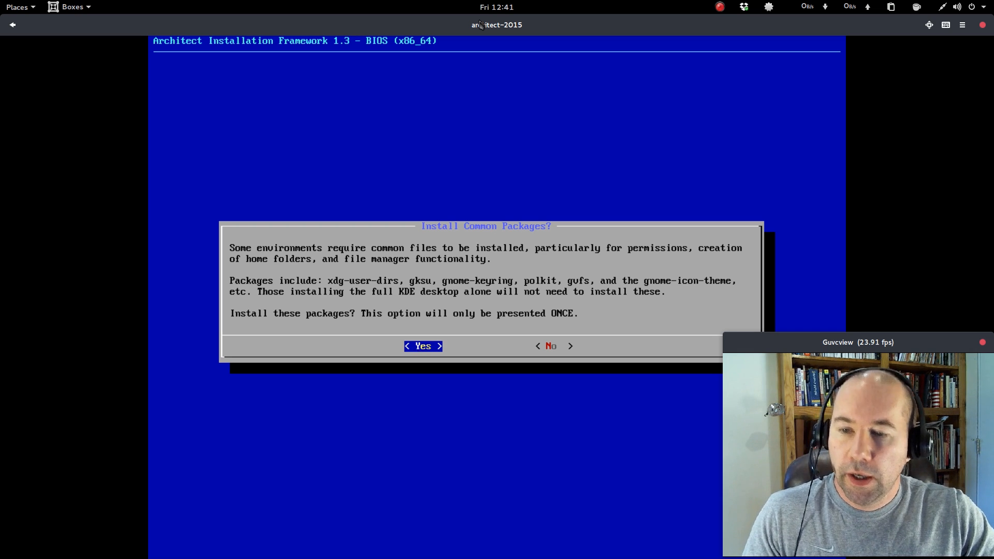
{"action": "key", "text": "Return"}
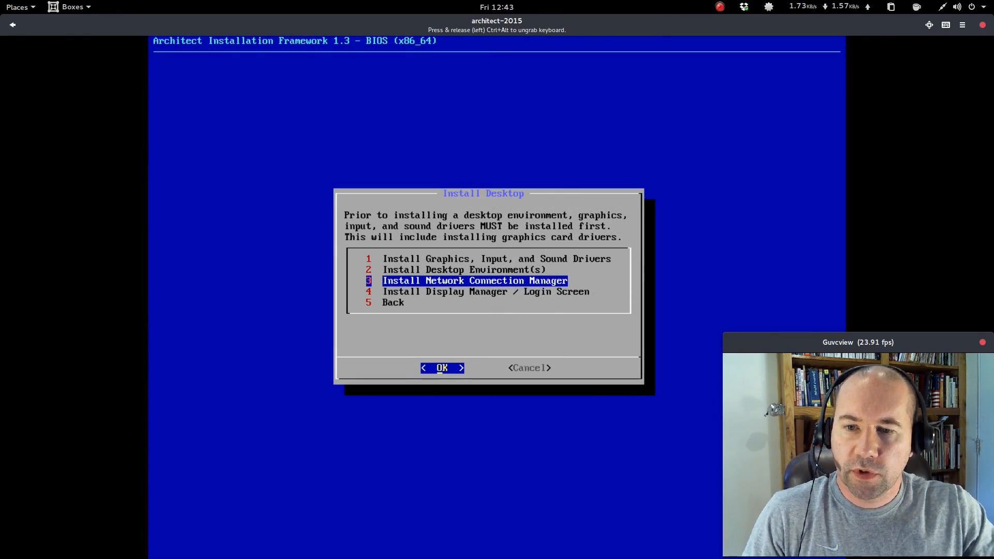
Install the network connection manager and the display manager / login screen from the desktop menu.
{"action": "key", "text": "Return"}
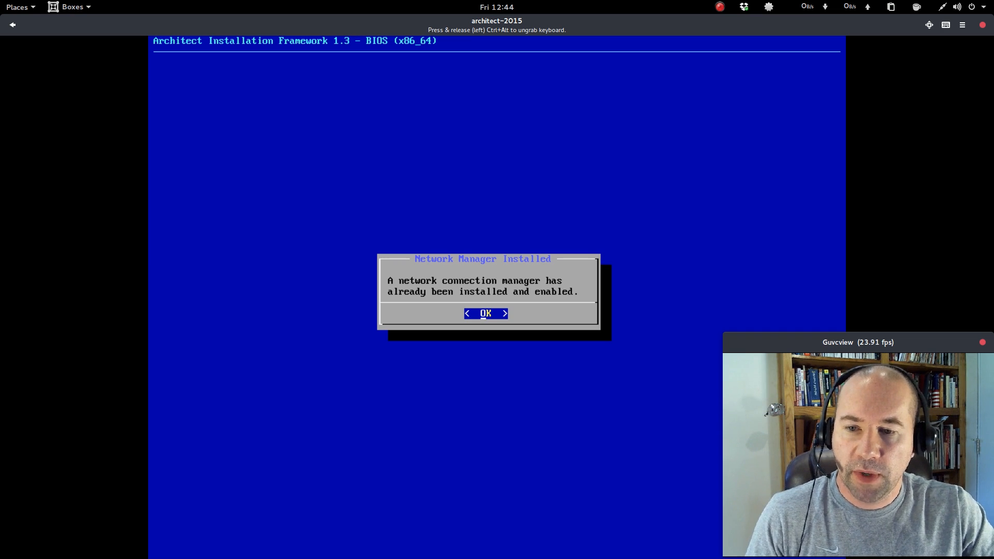
{"action": "key", "text": "Return"}
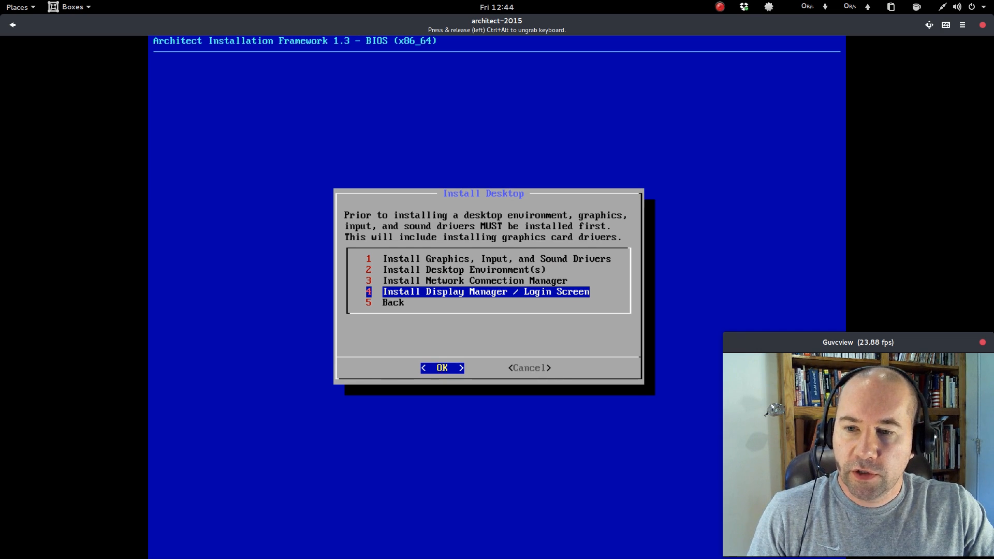
{"action": "key", "text": "Return"}
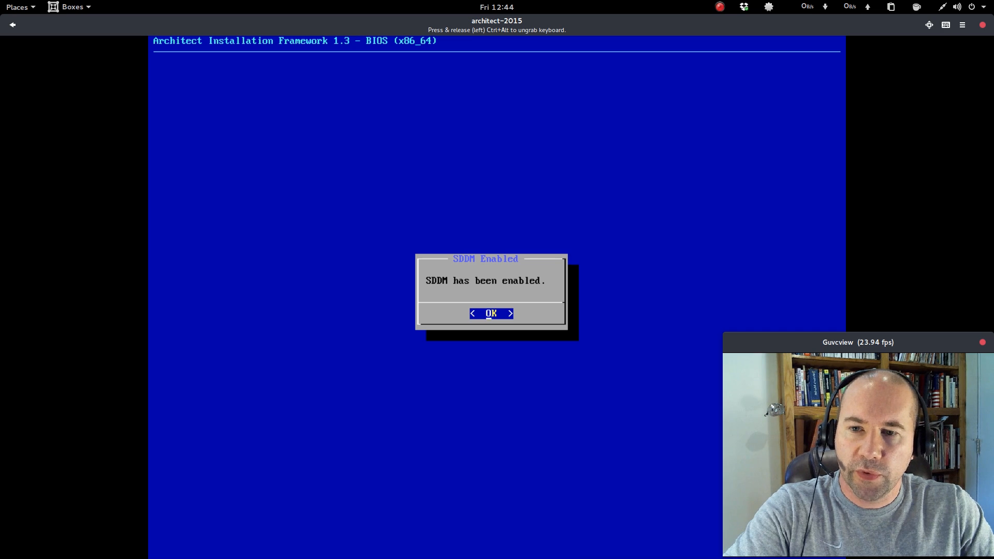
{"action": "key", "text": "Return"}
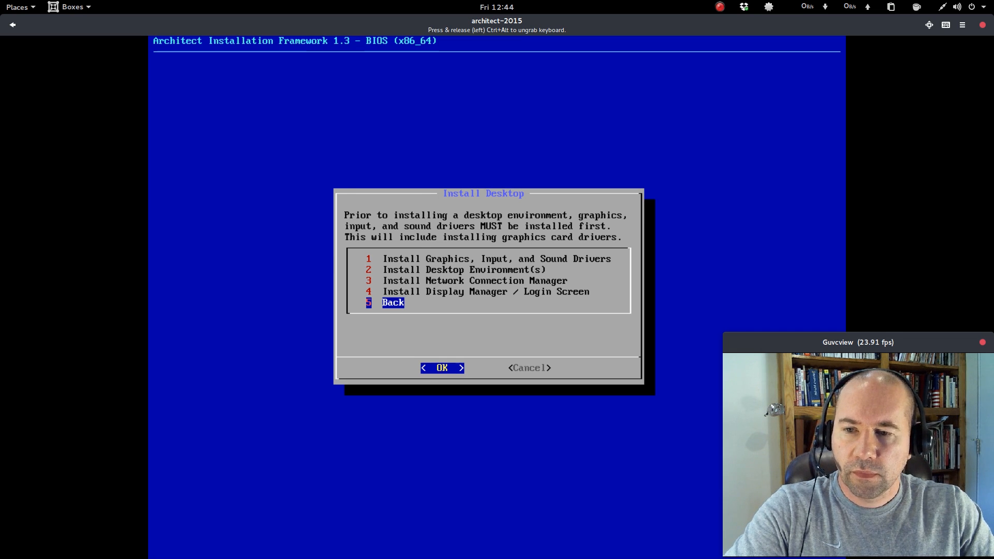
Go back to the main menu, open Install Accessibility Packages, and leave it without installing any.
{"action": "key", "text": "Return"}
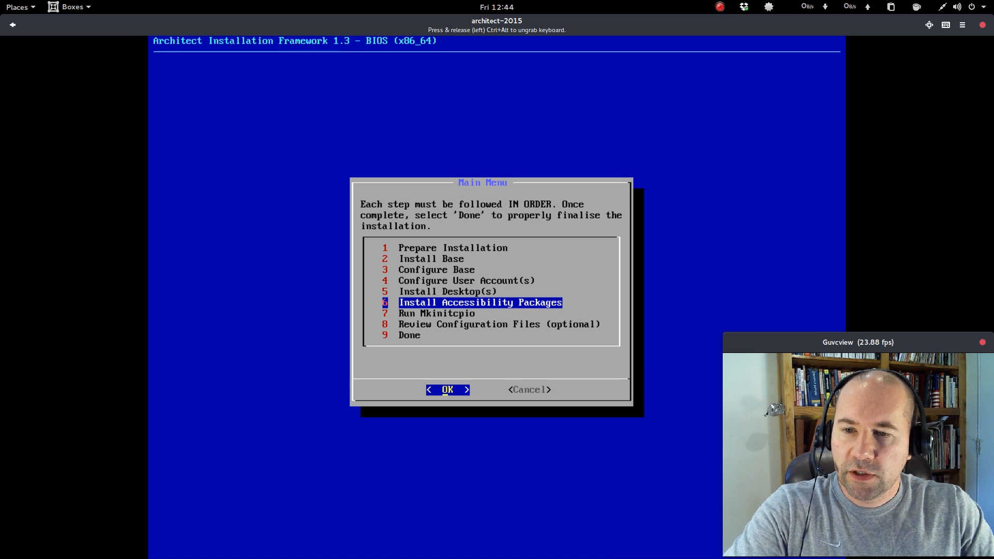
{"action": "key", "text": "Return"}
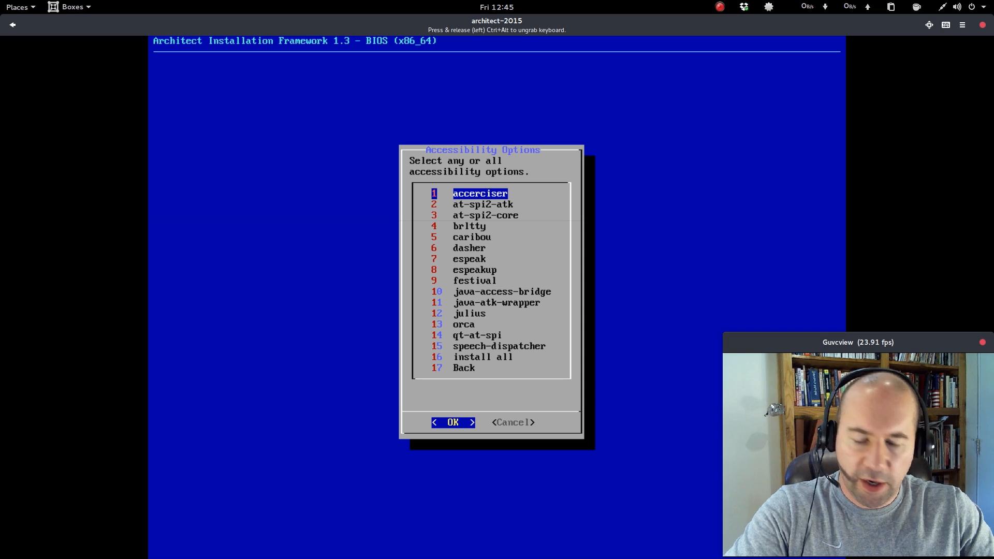
{"action": "key", "text": "Down"}
{"action": "key", "text": "Down"}
{"action": "key", "text": "Down"}
{"action": "key", "text": "Down"}
{"action": "key", "text": "Down"}
{"action": "key", "text": "Down"}
{"action": "key", "text": "Down"}
{"action": "key", "text": "Down"}
{"action": "key", "text": "Down"}
{"action": "key", "text": "Down"}
{"action": "key", "text": "Down"}
{"action": "key", "text": "Down"}
{"action": "key", "text": "Down"}
{"action": "key", "text": "Down"}
{"action": "key", "text": "Down"}
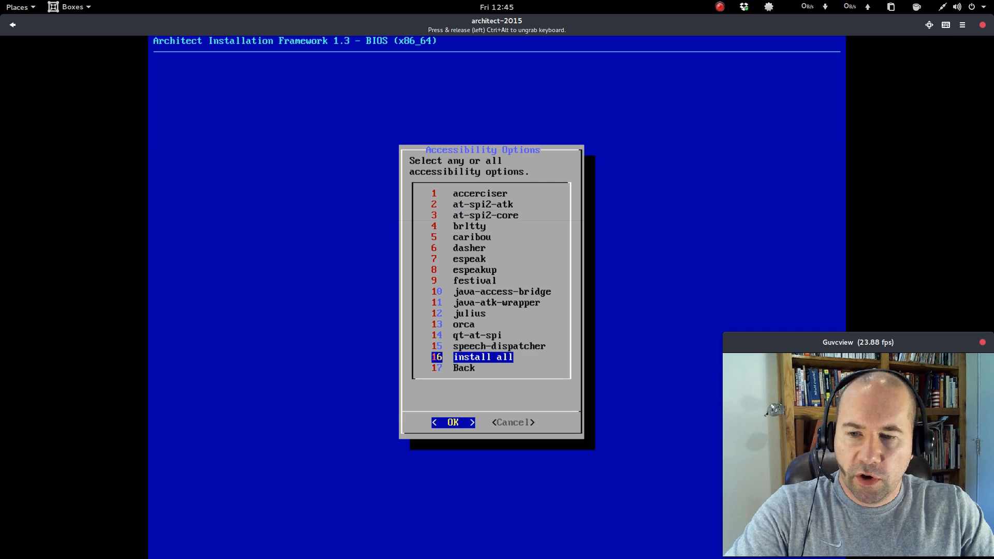
{"action": "key", "text": "Down"}
{"action": "key", "text": "Return"}
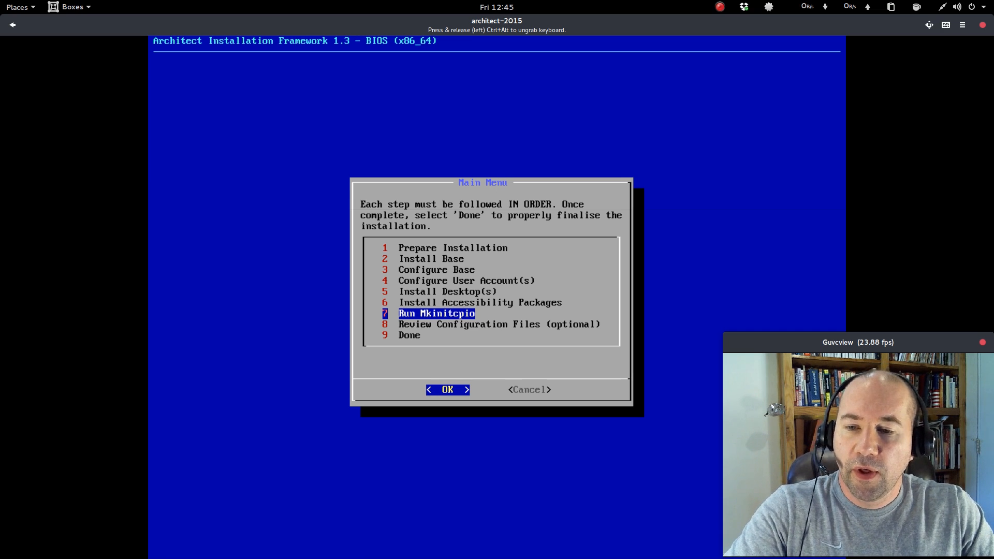
Run Mkinitcpio and select Done to finish the installation.
{"action": "key", "text": "Return"}
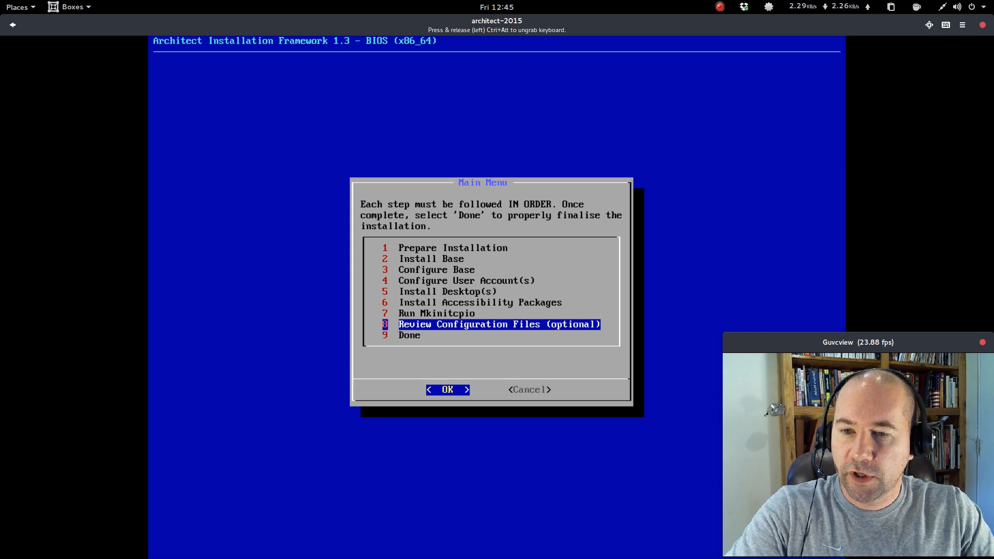
{"action": "key", "text": "Down"}
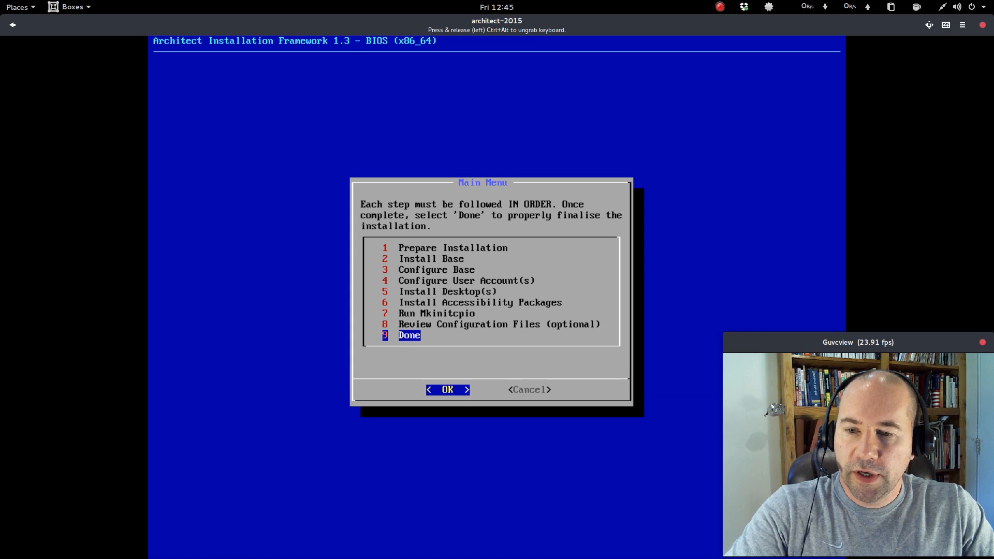
{"action": "key", "text": "Return"}
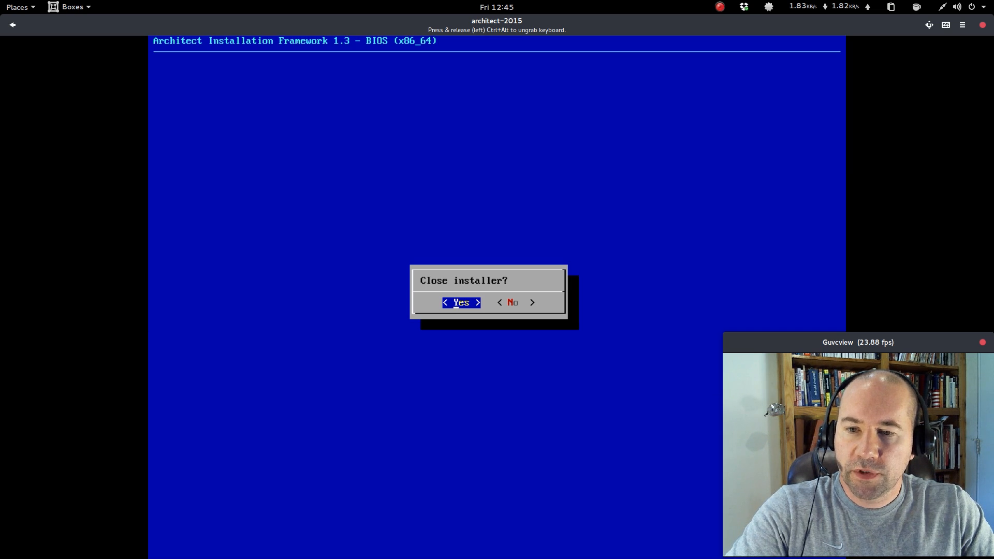
Confirm closing the installer and rebooting, then reopen the architect-2015 box to reach the login screen.
{"action": "key", "text": "Return"}
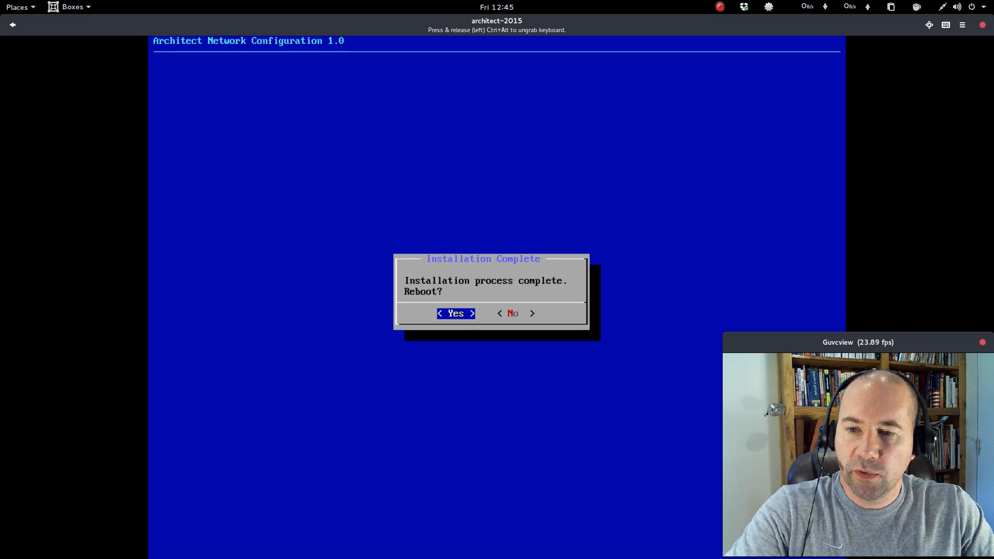
{"action": "key", "text": "Return"}
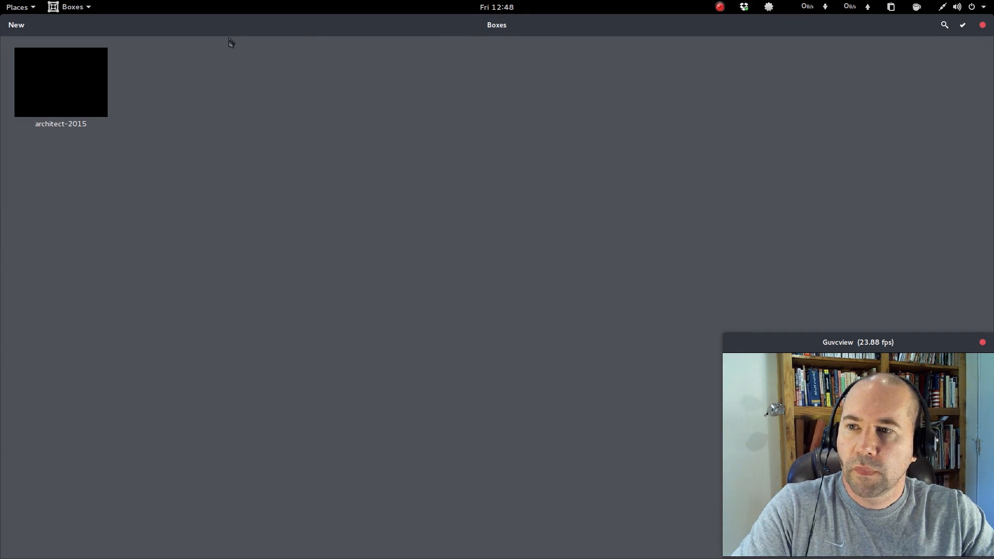
{"action": "left_click", "coordinate": [68, 85]}
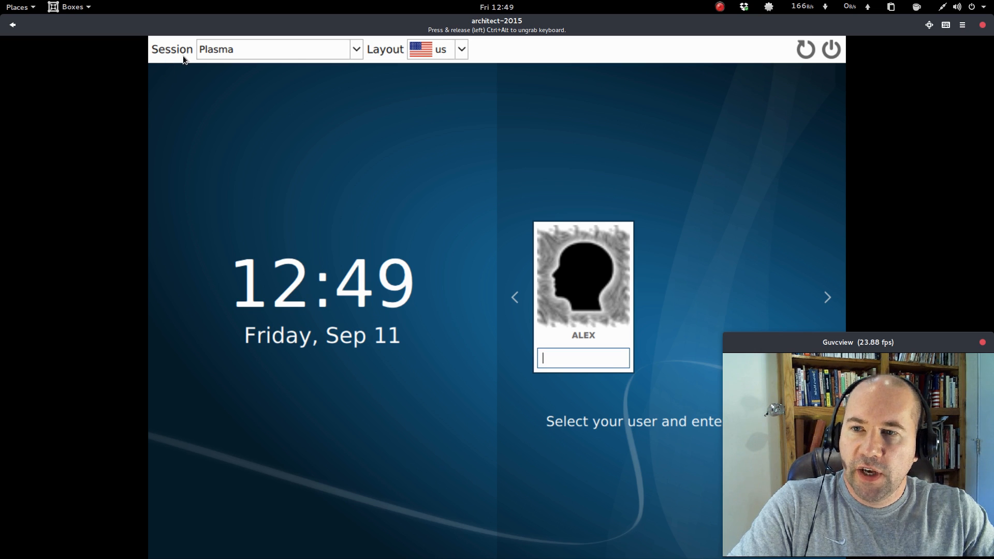
Choose the Plasma session and log in to the user's account by entering the account password.
{"action": "left_click", "coordinate": [356, 50]}
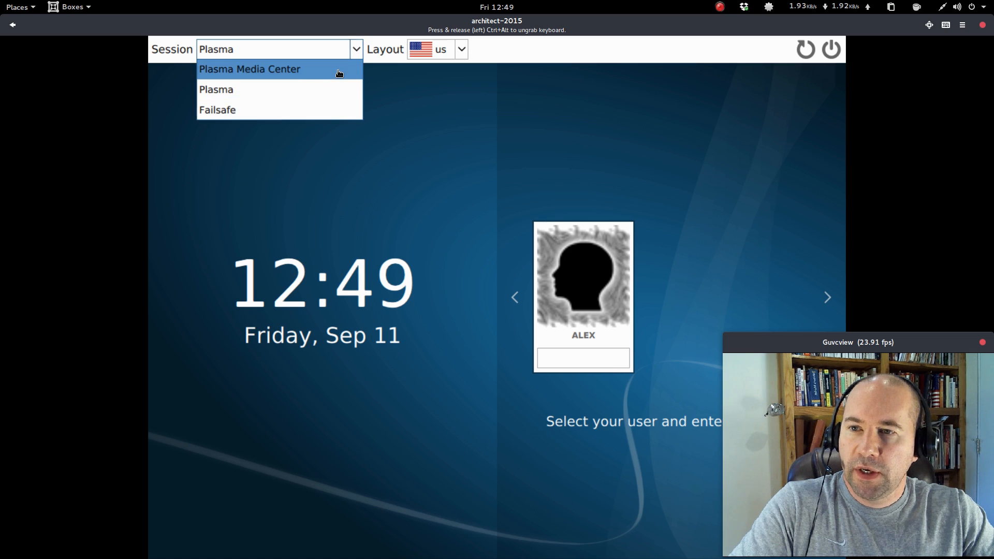
{"action": "left_click", "coordinate": [313, 92]}
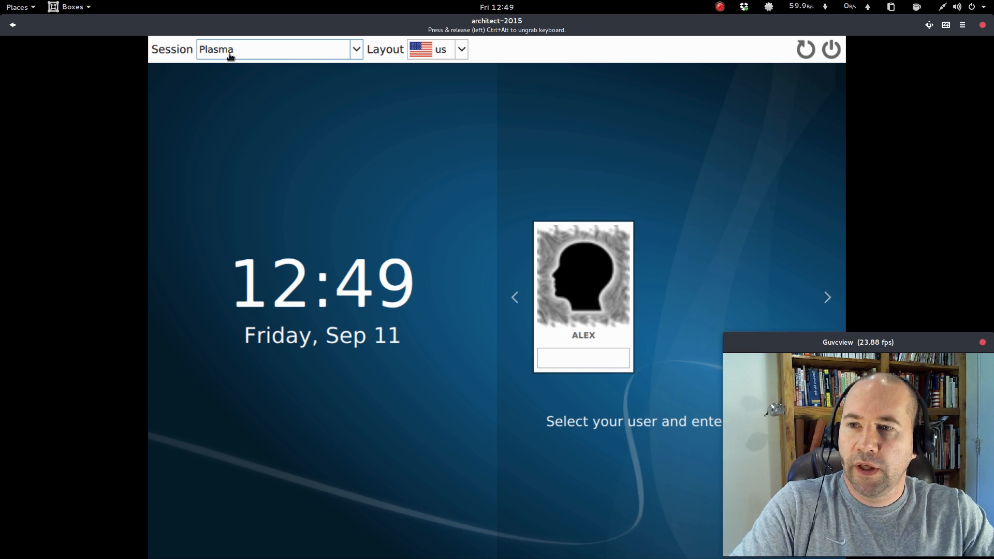
{"action": "left_click", "coordinate": [589, 361]}
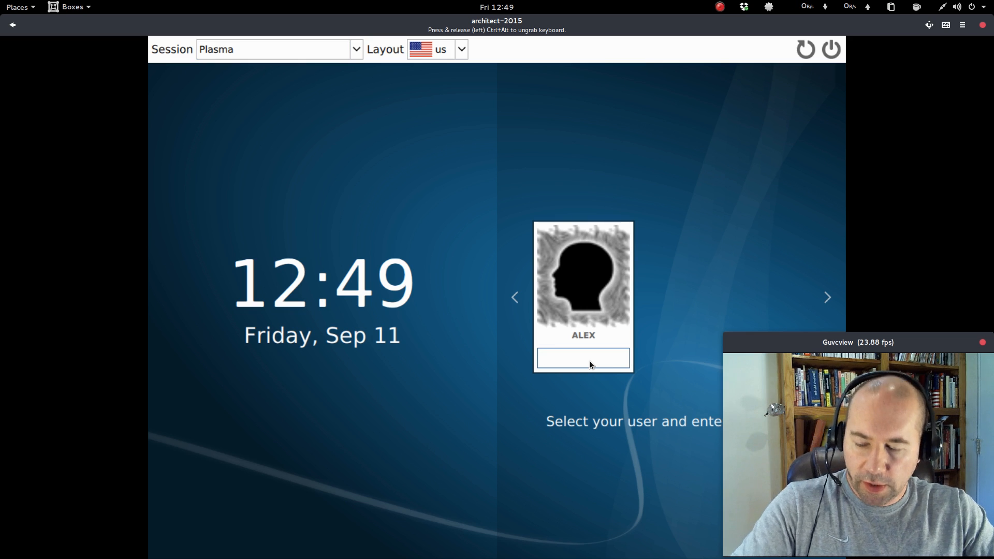
{"action": "type", "text": "••"}
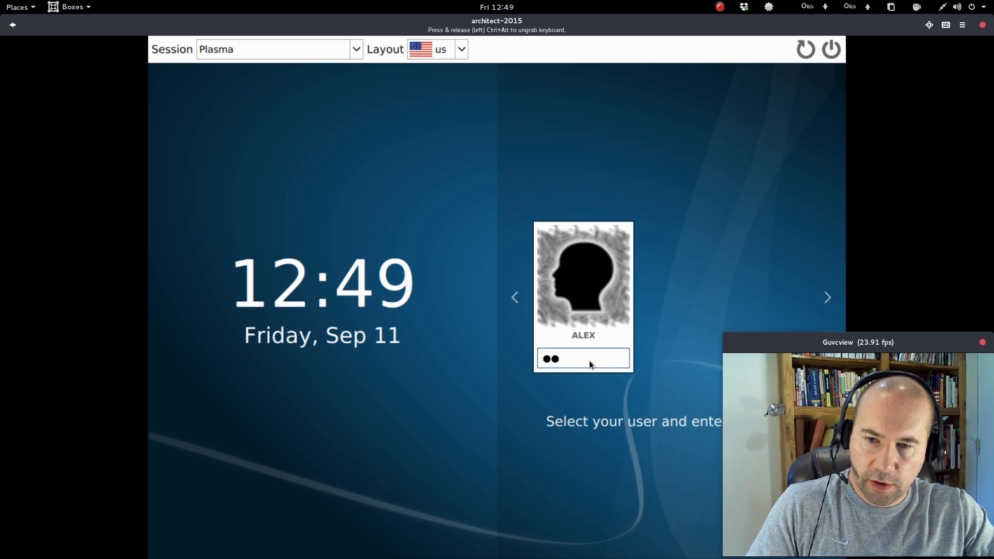
{"action": "key", "text": "BackSpace"}
{"action": "key", "text": "BackSpace"}
{"action": "type", "text": "•••"}
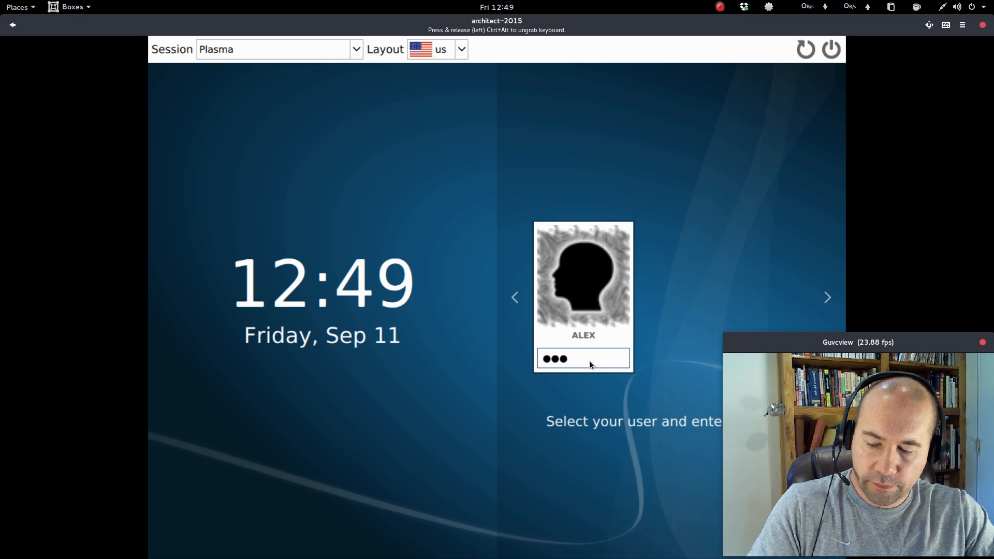
{"action": "key", "text": "Return"}
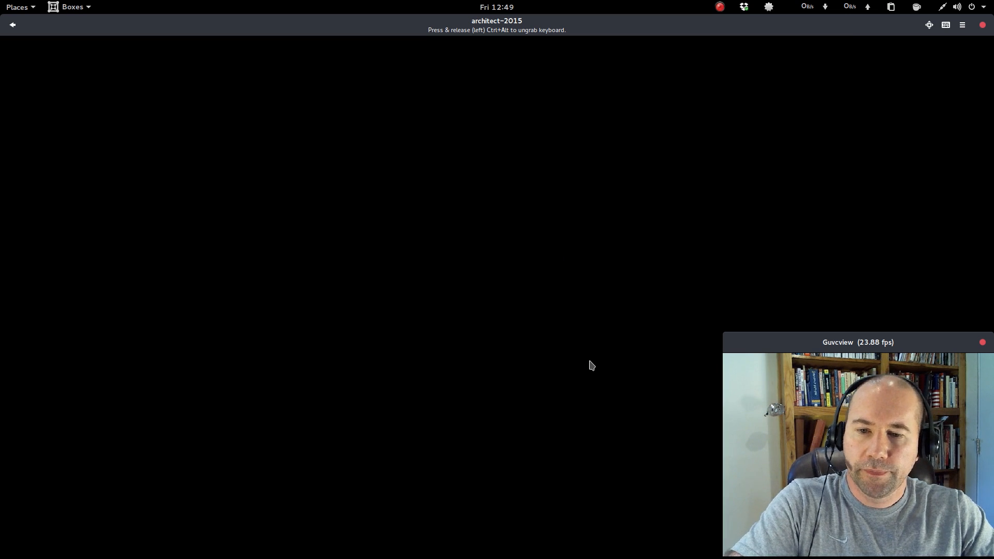